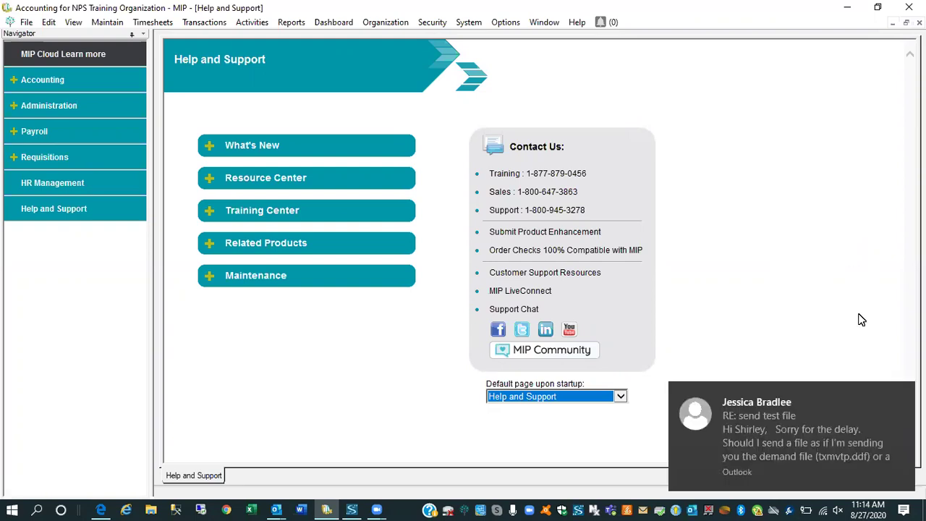
Dismiss the incoming Outlook email notification.
{"action": "left_click", "coordinate": [901, 395]}
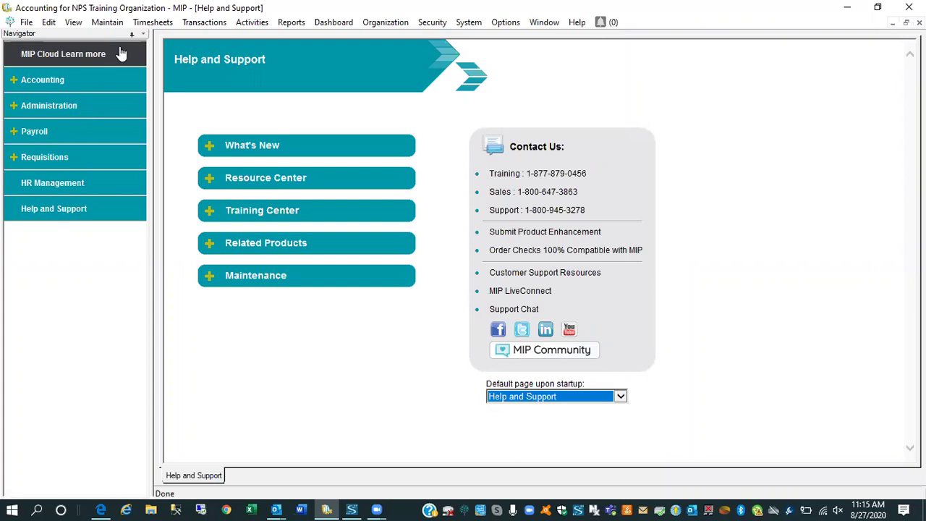
Open the CPA vendor's 1099 Information tab, showing form MISC and box MISC-07.
{"action": "left_click", "coordinate": [107, 23]}
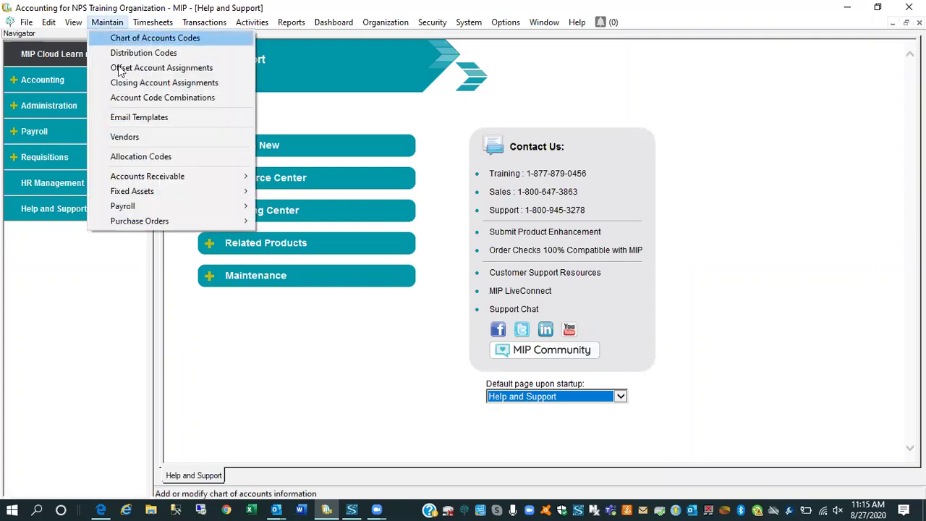
{"action": "left_click", "coordinate": [124, 138]}
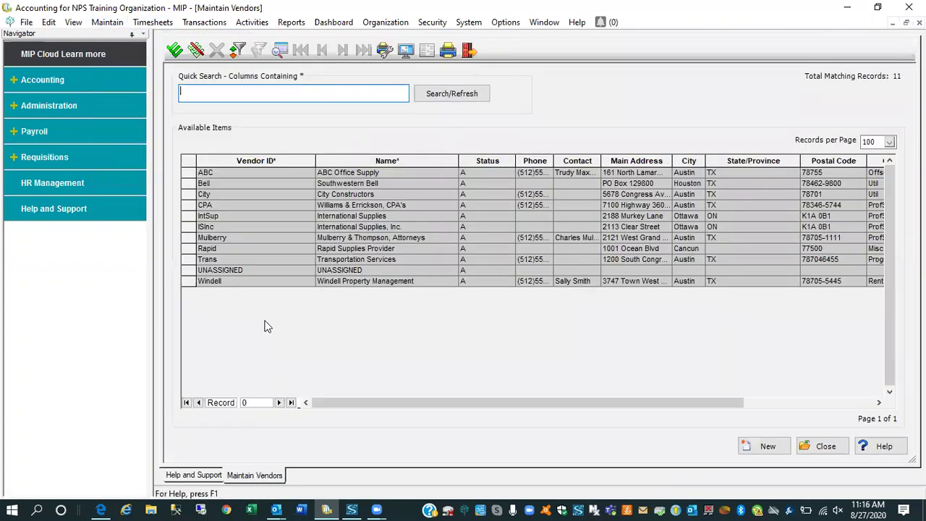
{"action": "left_click", "coordinate": [197, 205]}
{"action": "double_click", "coordinate": [191, 205]}
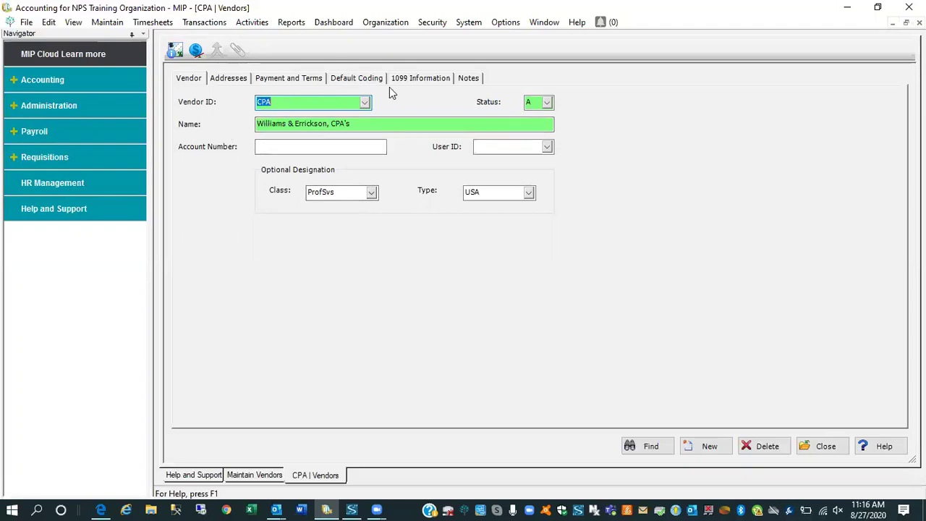
{"action": "left_click", "coordinate": [408, 81]}
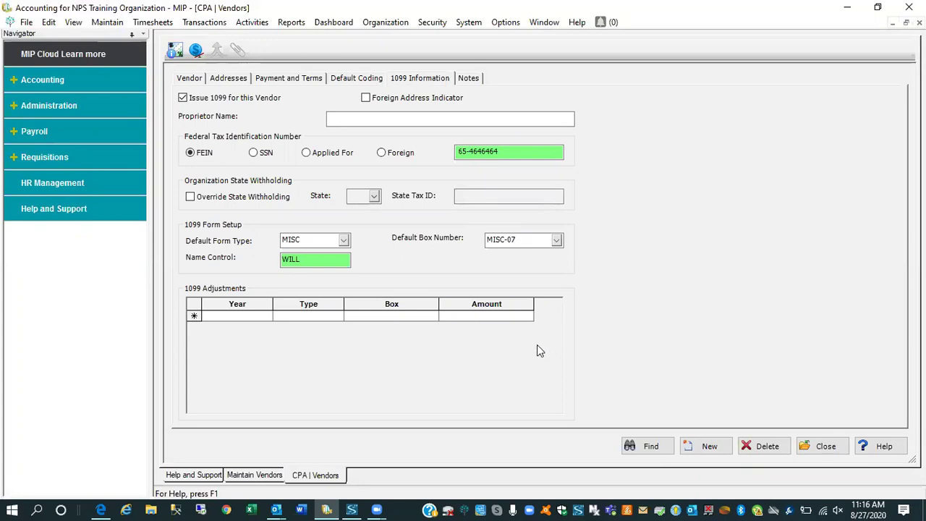
Change the CPA vendor's default 1099 form type to NEC with box NEC-01.
{"action": "left_click", "coordinate": [344, 240]}
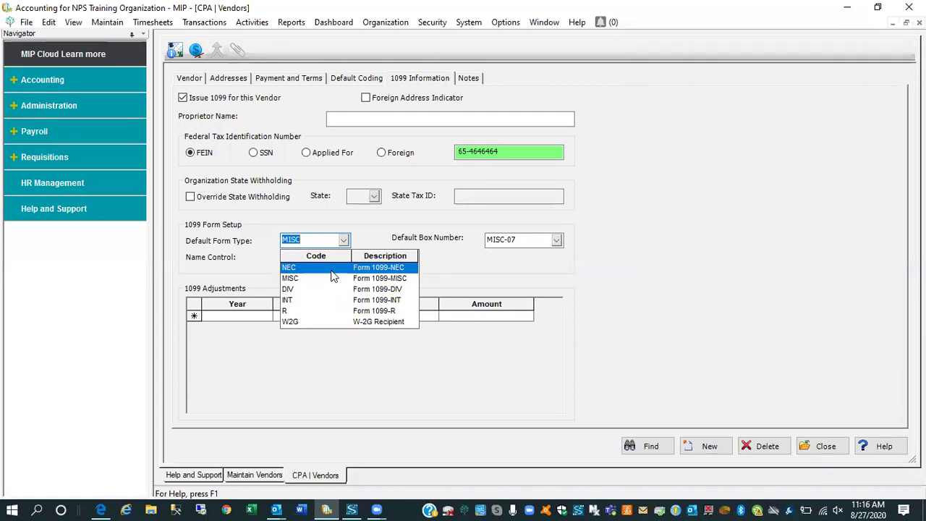
{"action": "left_click", "coordinate": [331, 269]}
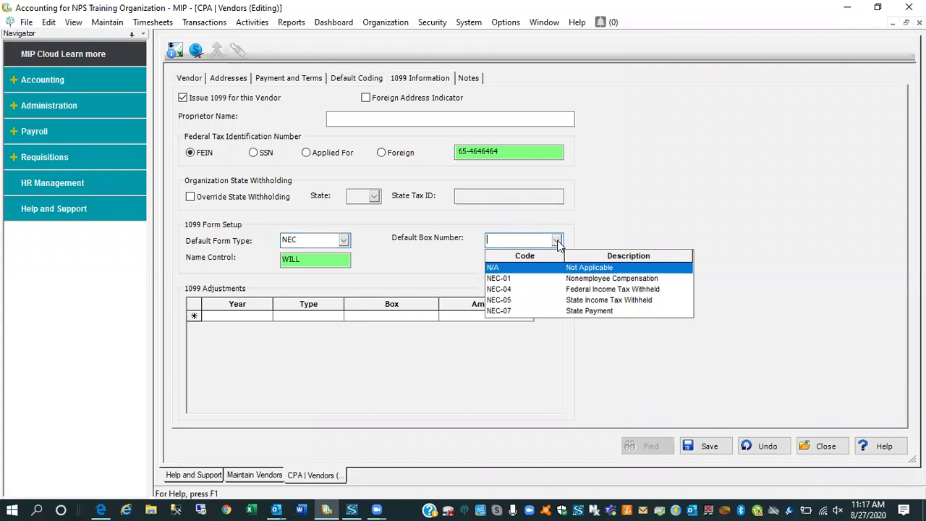
{"action": "left_click", "coordinate": [638, 280]}
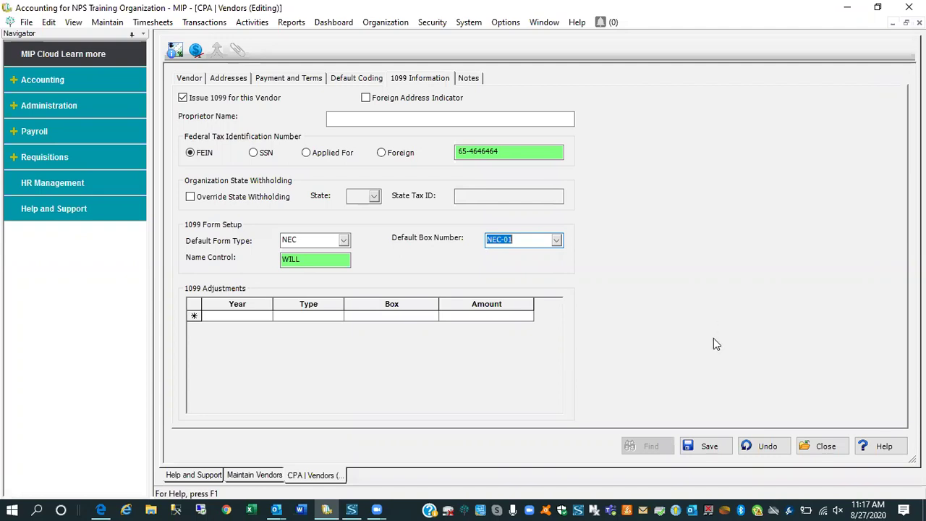
Undo the CPA vendor's unsaved NEC changes and close the vendor record and list.
{"action": "left_click", "coordinate": [768, 446]}
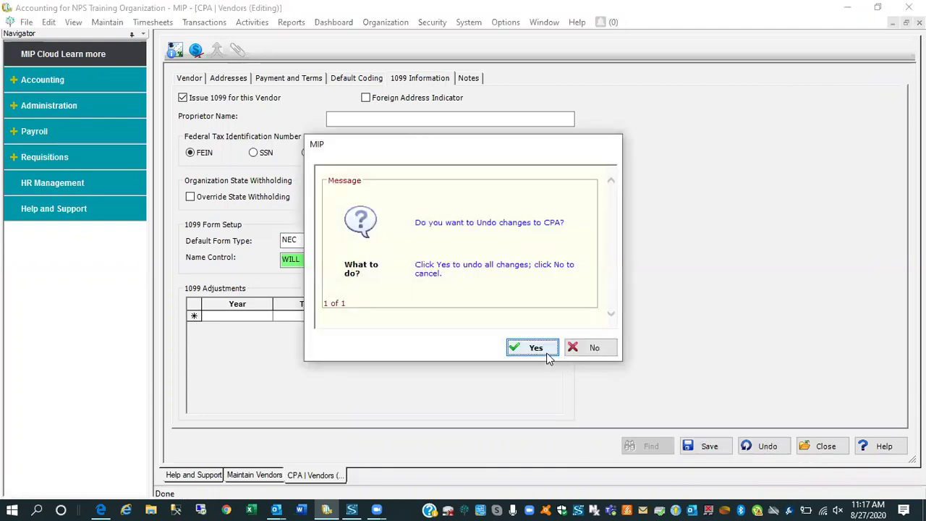
{"action": "left_click", "coordinate": [545, 349]}
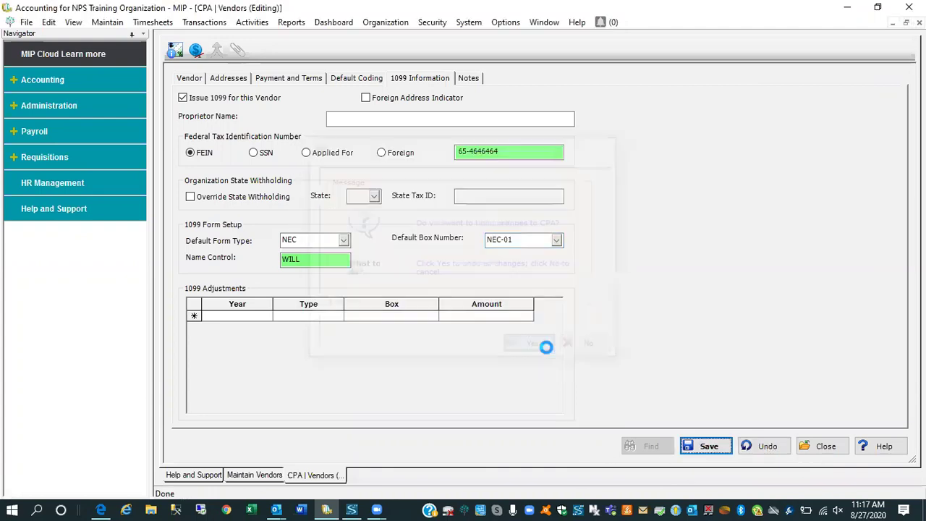
{"action": "left_click", "coordinate": [824, 447]}
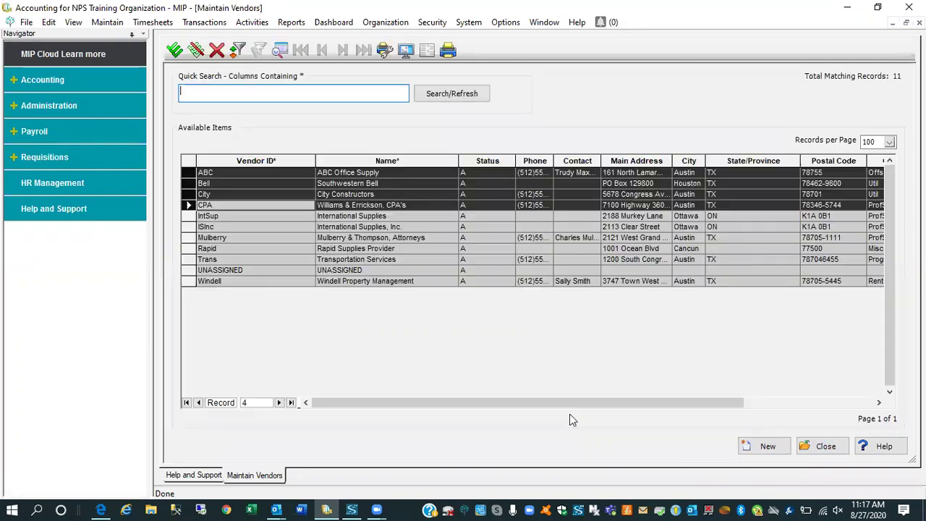
{"action": "left_click", "coordinate": [823, 447]}
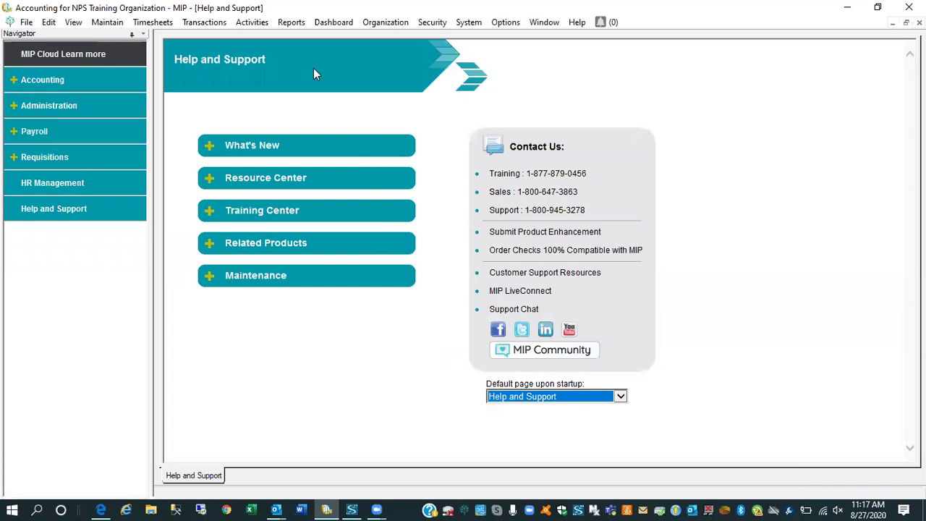
Bring up the Accounts Payable reports list.
{"action": "left_click", "coordinate": [291, 23]}
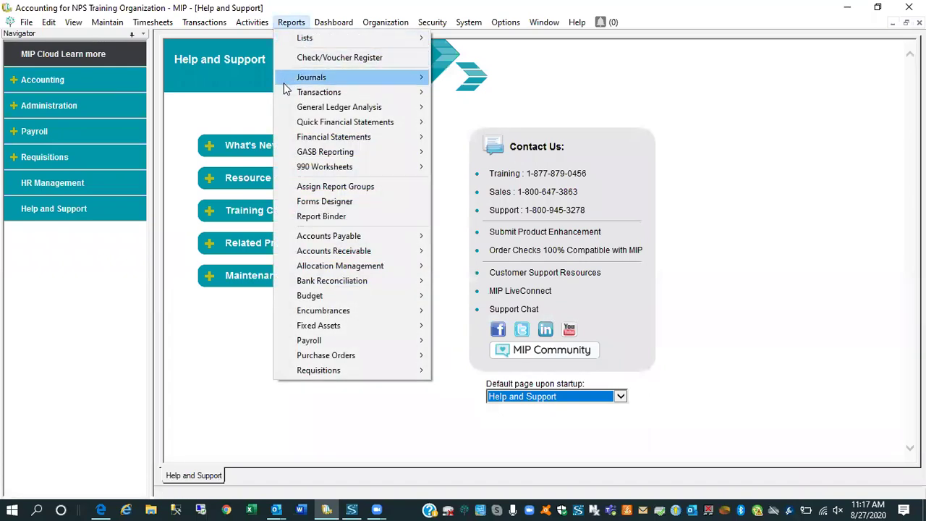
{"action": "mouse_move", "coordinate": [329, 240]}
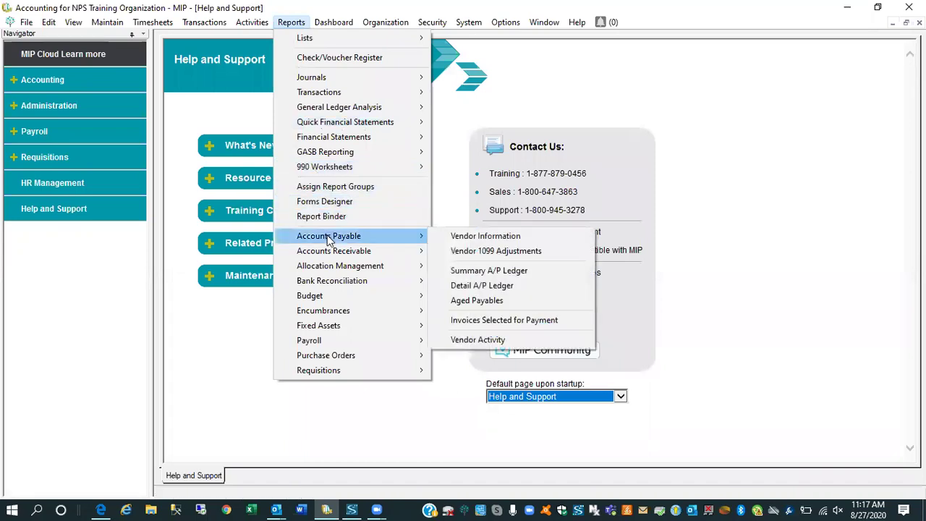
{"action": "left_click", "coordinate": [383, 237]}
{"action": "left_click", "coordinate": [389, 237]}
Open the Vendor Information List report and load the saved 1099 Information setup.
{"action": "left_click", "coordinate": [456, 237]}
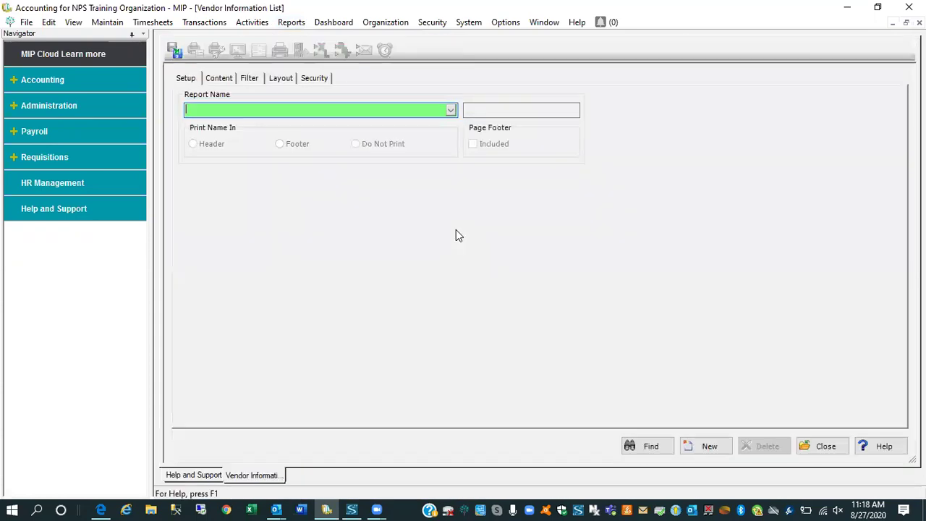
{"action": "left_click", "coordinate": [450, 110]}
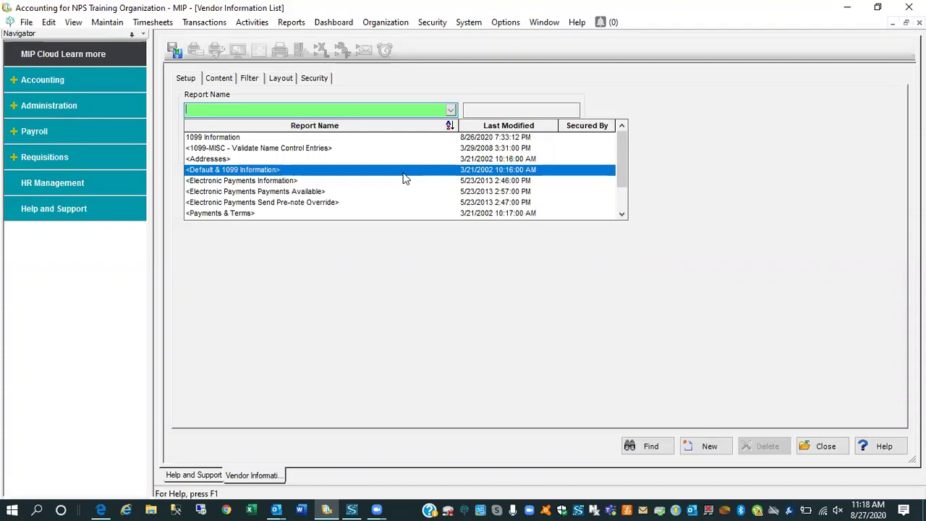
{"action": "left_click", "coordinate": [256, 139]}
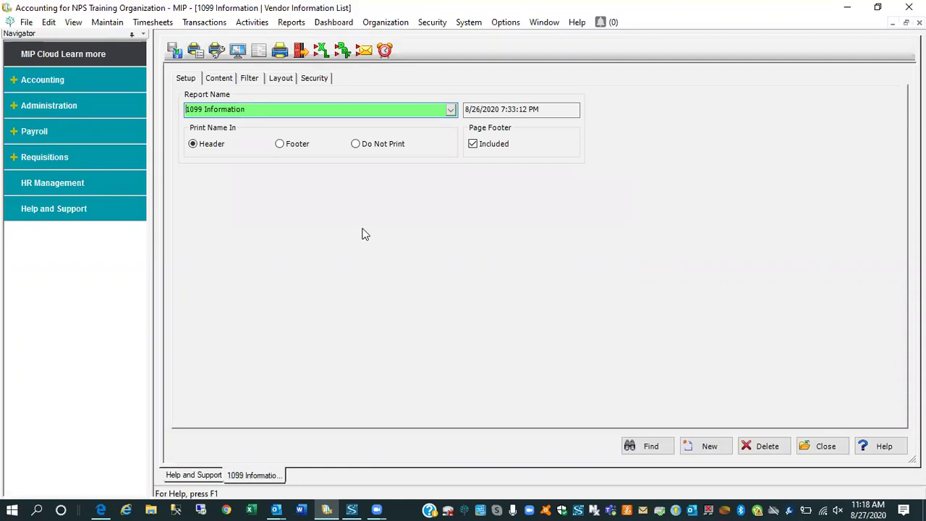
Show the report filters: Issue 1099 = Yes, Default 1099 Box Number = MISC-07.
{"action": "left_click", "coordinate": [248, 79]}
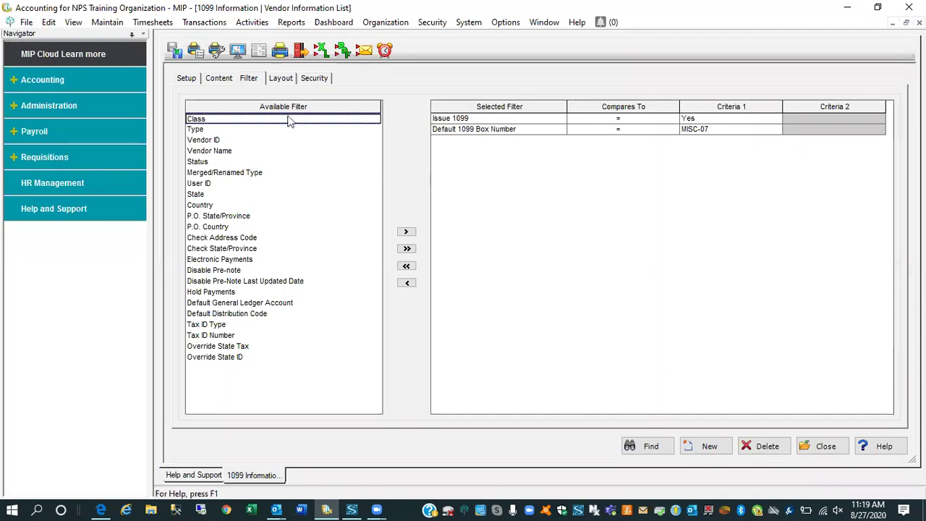
Review the report columns, from Vendor ID through Default 1099 Box Number.
{"action": "left_click", "coordinate": [218, 78]}
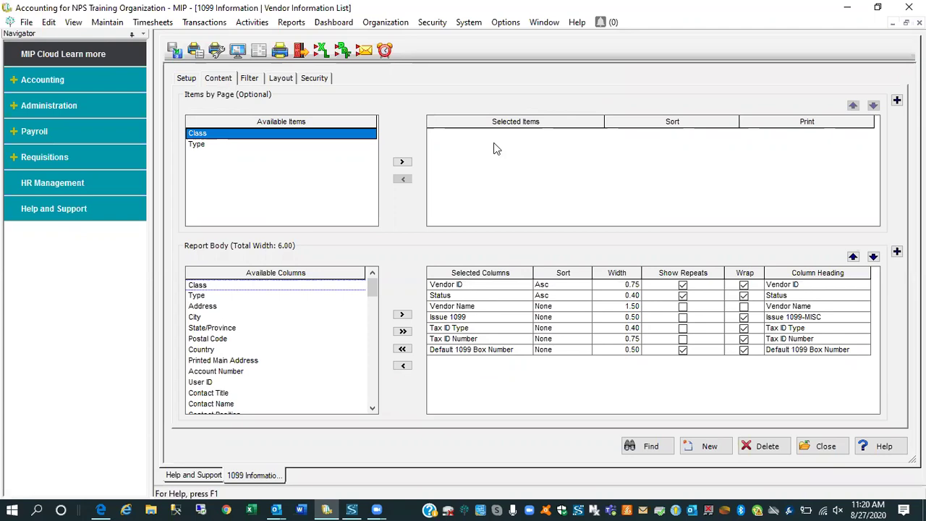
Preview the report on screen, listing ABC, CPA, Mulberry and Trans with MISC-07.
{"action": "left_click", "coordinate": [237, 49]}
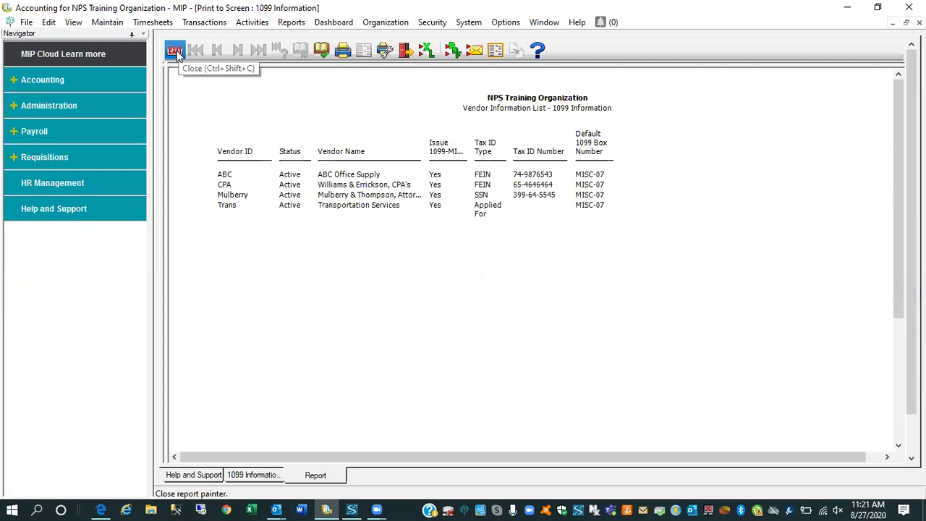
{"action": "left_click", "coordinate": [177, 55]}
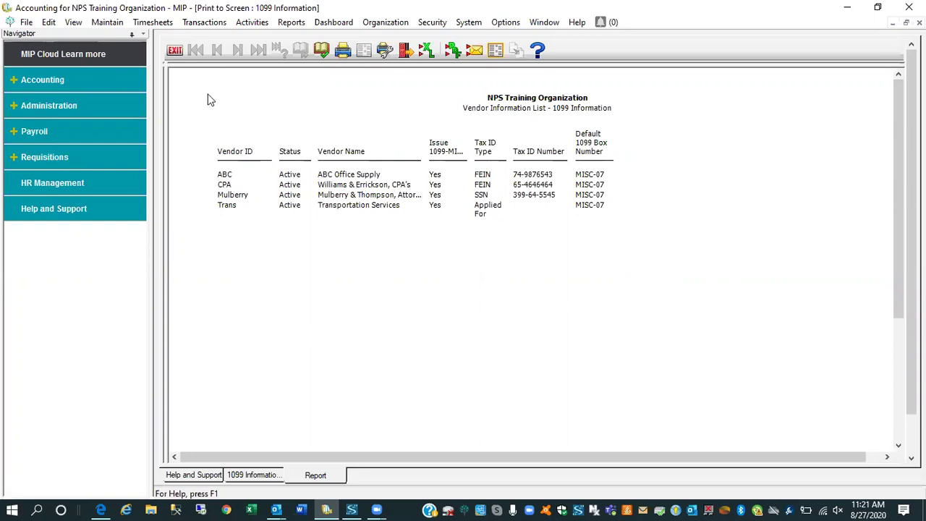
Close the vendor report preview and list, then start a blank Cash Journal report.
{"action": "left_click", "coordinate": [173, 51]}
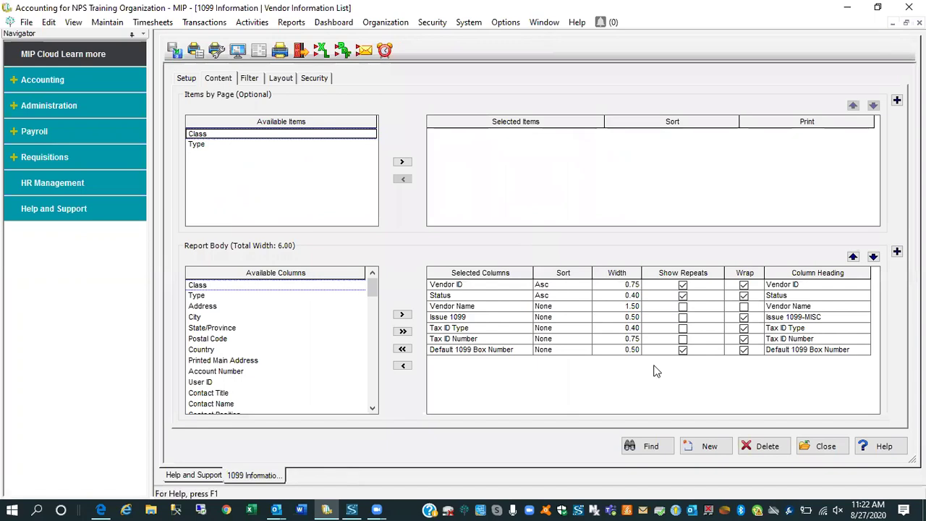
{"action": "left_click", "coordinate": [808, 446]}
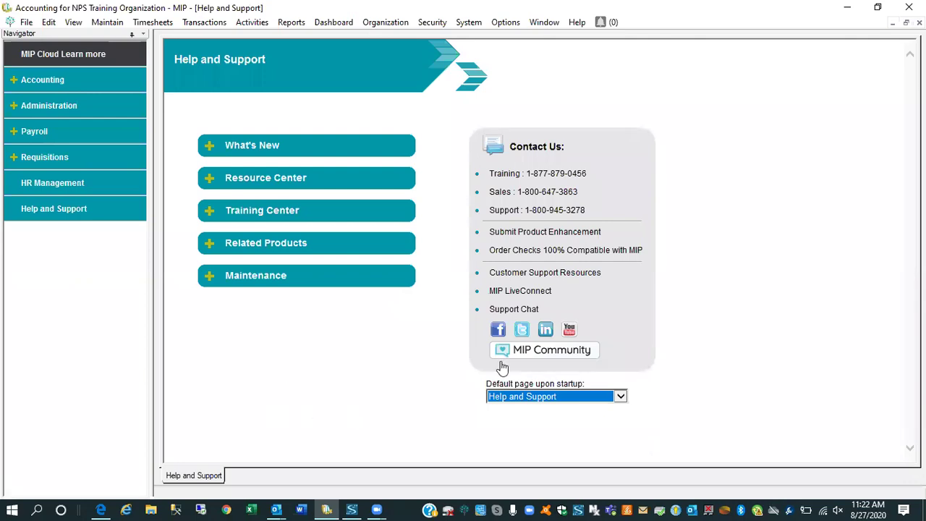
{"action": "left_click", "coordinate": [300, 25]}
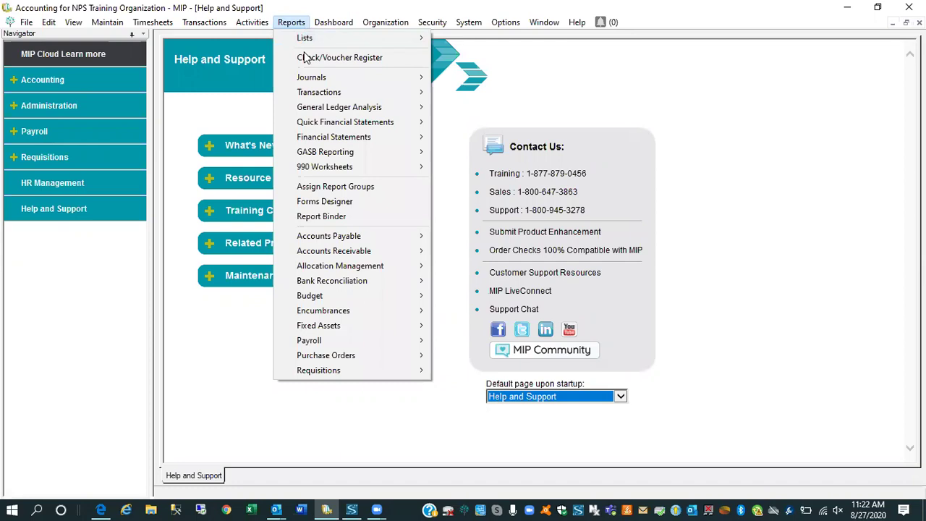
{"action": "mouse_move", "coordinate": [310, 84]}
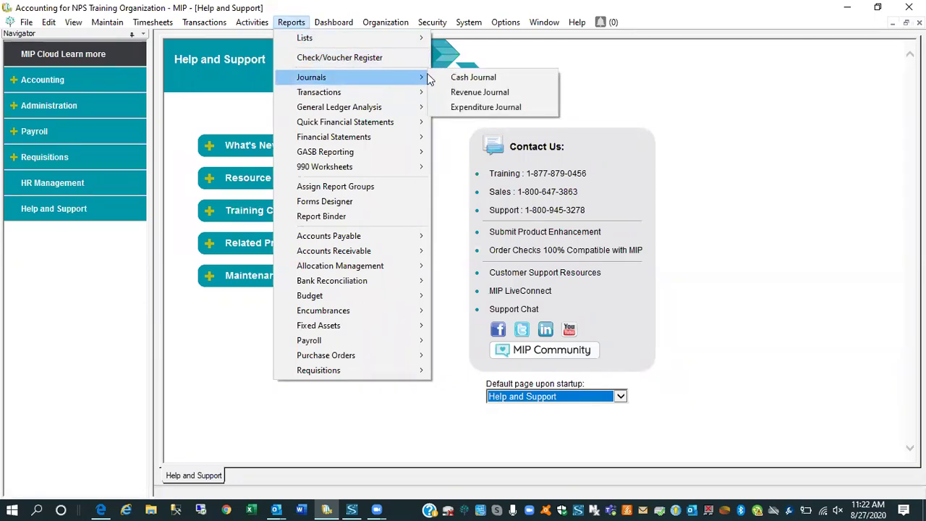
{"action": "left_click", "coordinate": [455, 78]}
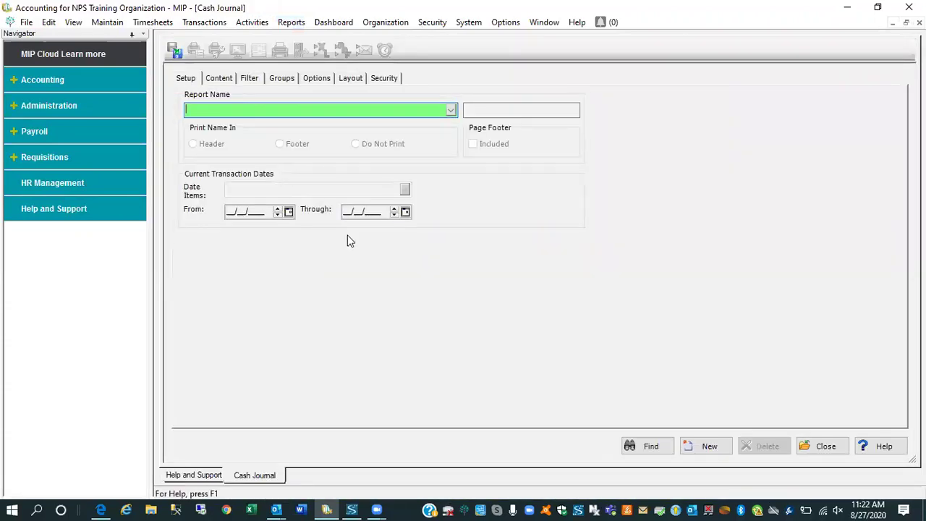
Load the saved 1099 MISC Totals Cash Journal report for 1/1/2020 through 12/31/2020.
{"action": "left_click", "coordinate": [450, 110]}
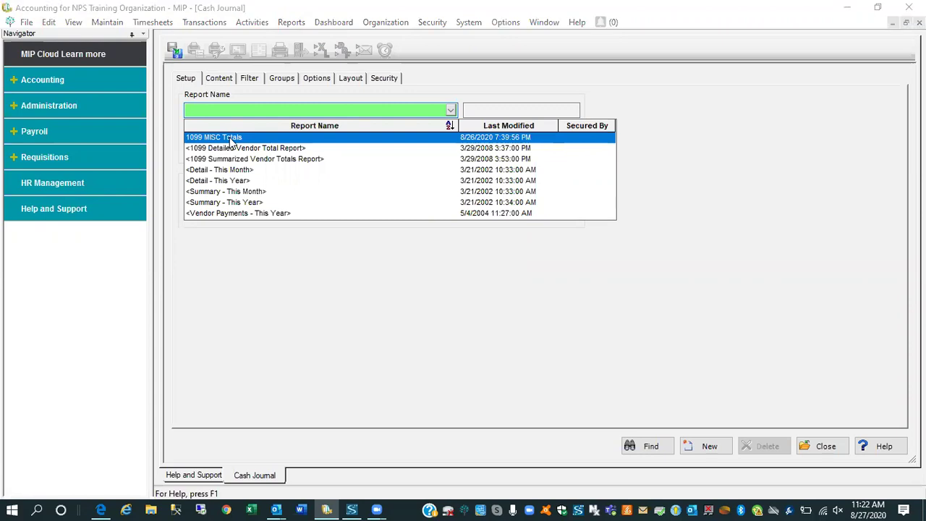
{"action": "left_click", "coordinate": [232, 139]}
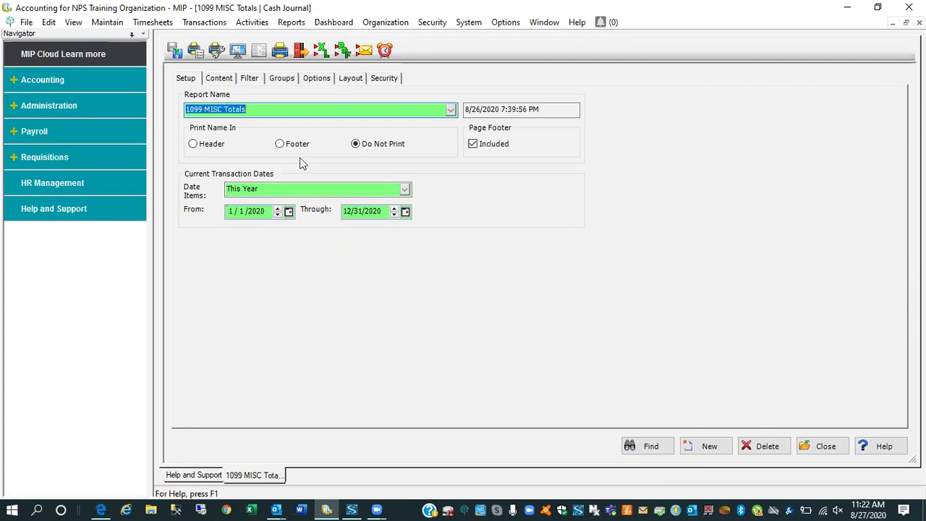
Review the report filters: Source V, Vendor Issue 1099 Yes, 1099 Type-Box MISC-07 and NEC-01.
{"action": "left_click", "coordinate": [253, 79]}
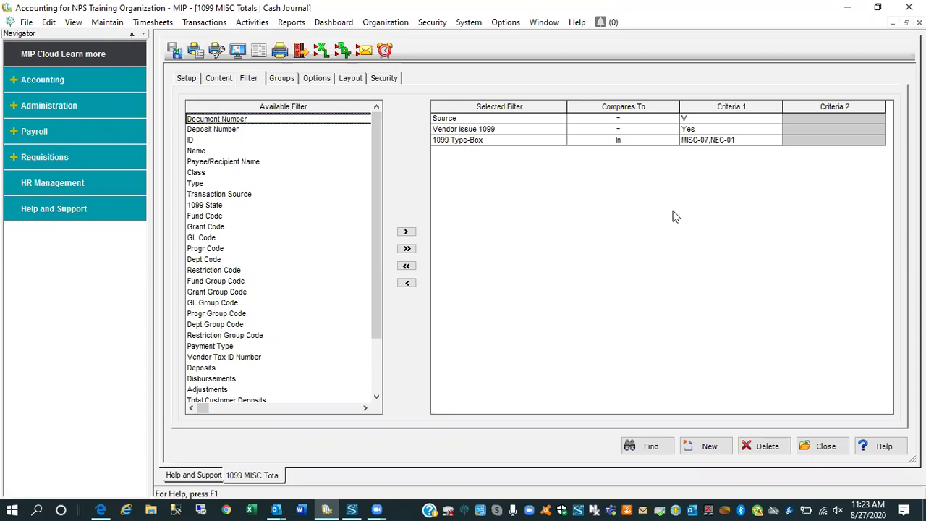
Preview the 1099 MISC Totals report, which lists four MISC-07 vendors totalling 51,236.94.
{"action": "left_click", "coordinate": [237, 51]}
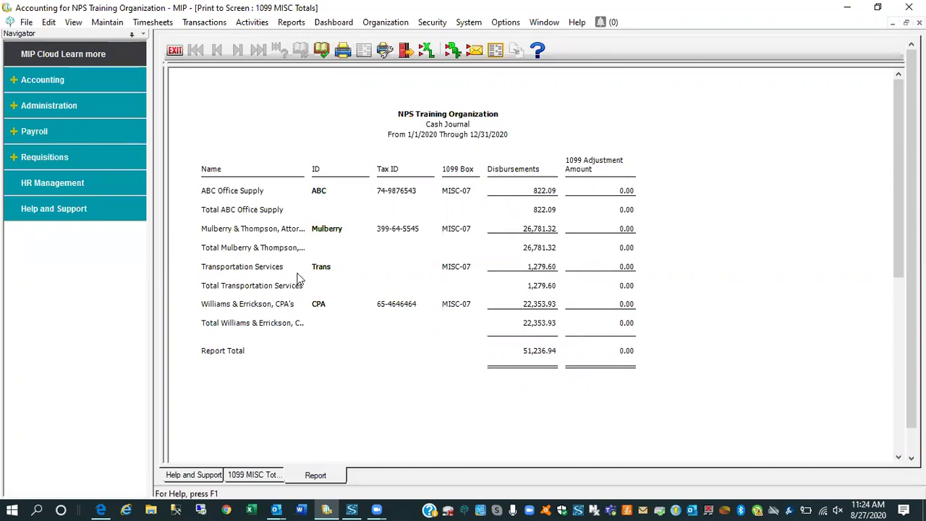
{"action": "left_click", "coordinate": [175, 50]}
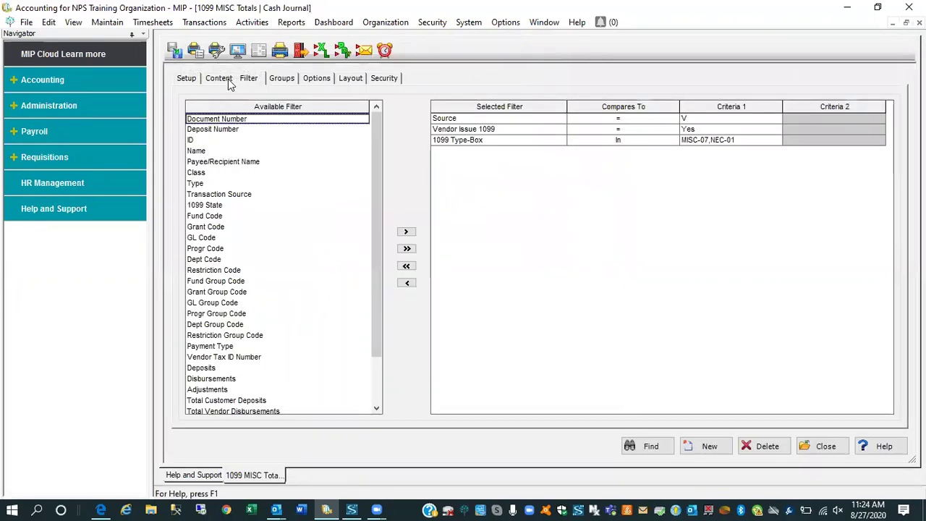
{"action": "left_click", "coordinate": [218, 78]}
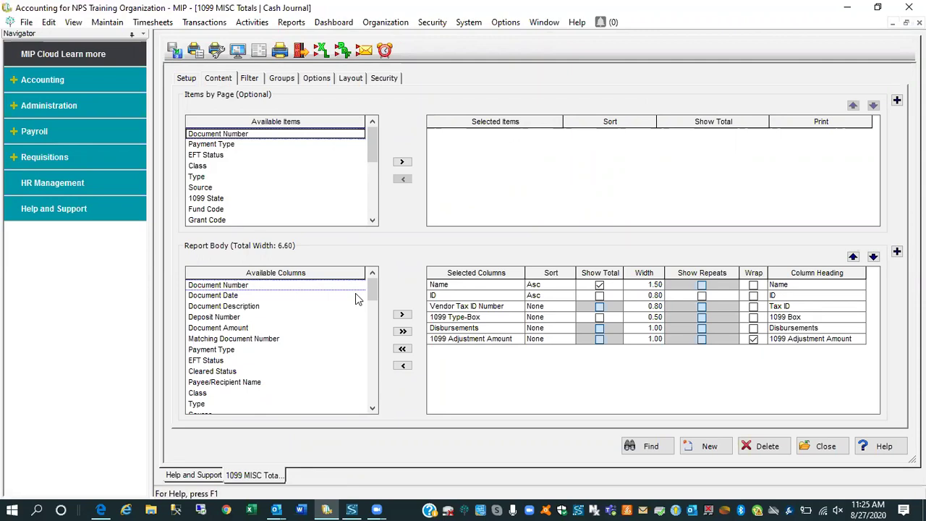
{"action": "left_click", "coordinate": [237, 50]}
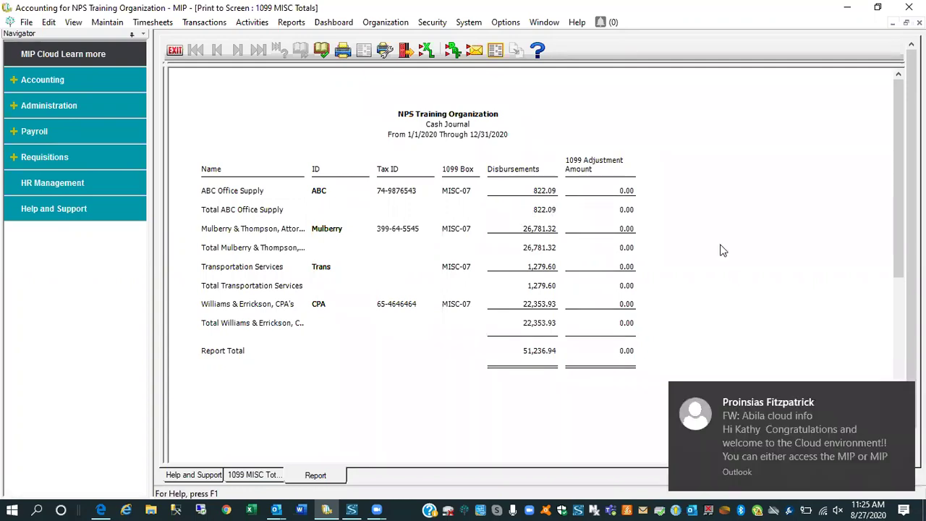
Dismiss the incoming Outlook email notification covering the report preview.
{"action": "left_click", "coordinate": [898, 396]}
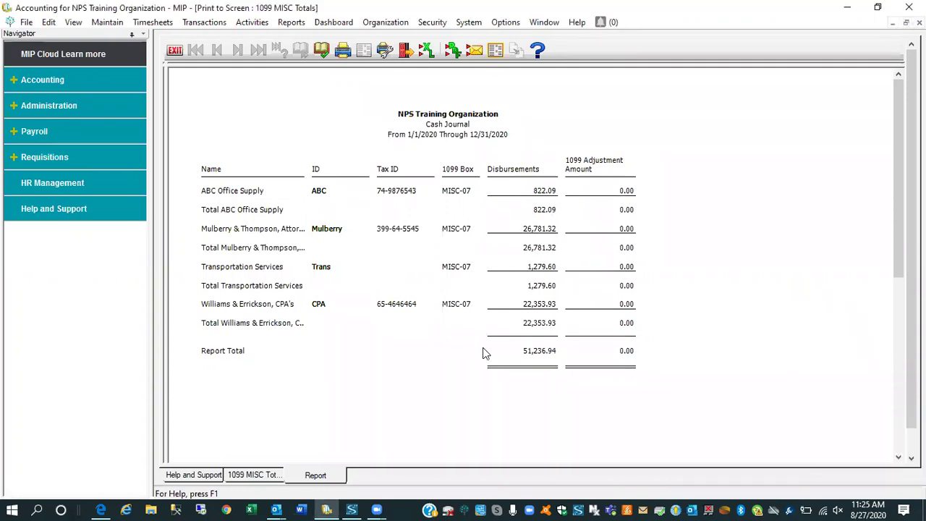
Exit the report preview and close the 1099 MISC Totals report setup window.
{"action": "left_click", "coordinate": [174, 51]}
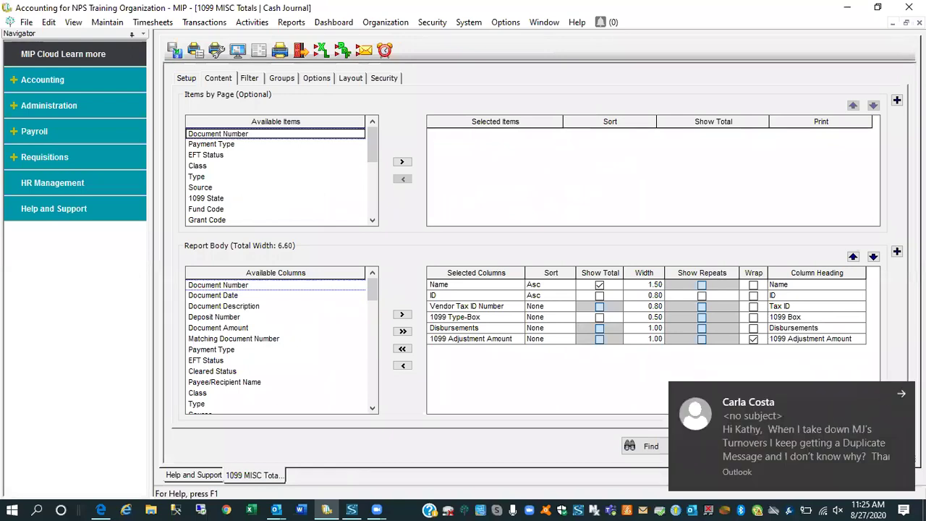
{"action": "left_click", "coordinate": [897, 395]}
{"action": "left_click", "coordinate": [818, 447]}
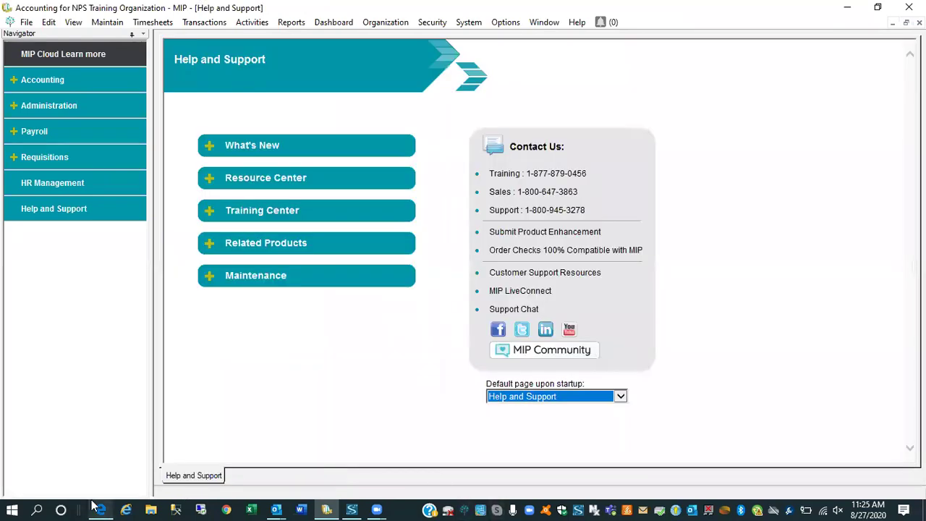
In the CPA vendor's 1099 Information, set Default Form Type to NEC and Default Box to NEC-01.
{"action": "left_click", "coordinate": [110, 22]}
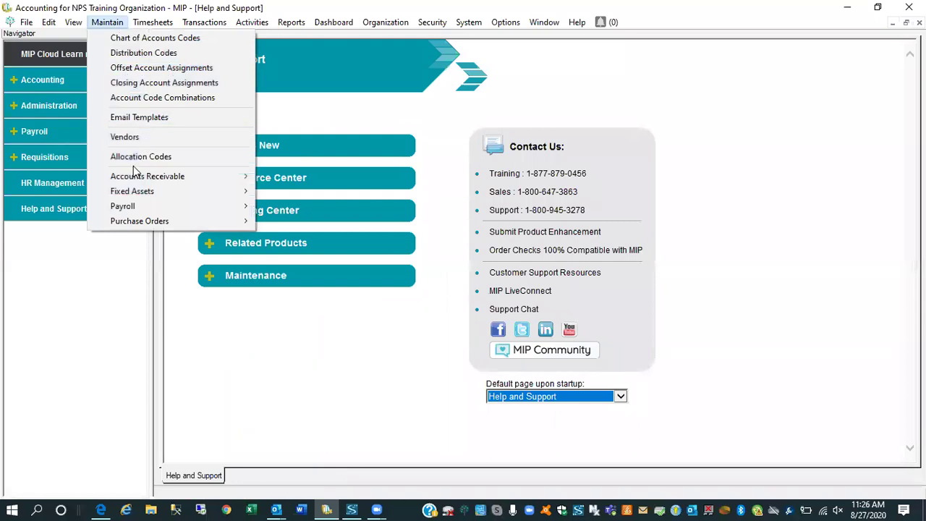
{"action": "left_click", "coordinate": [137, 137]}
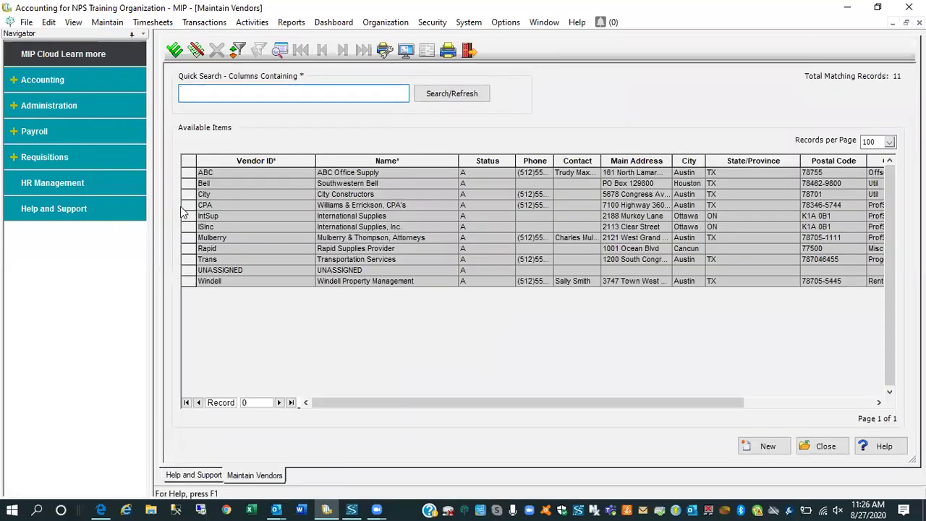
{"action": "left_click", "coordinate": [189, 205]}
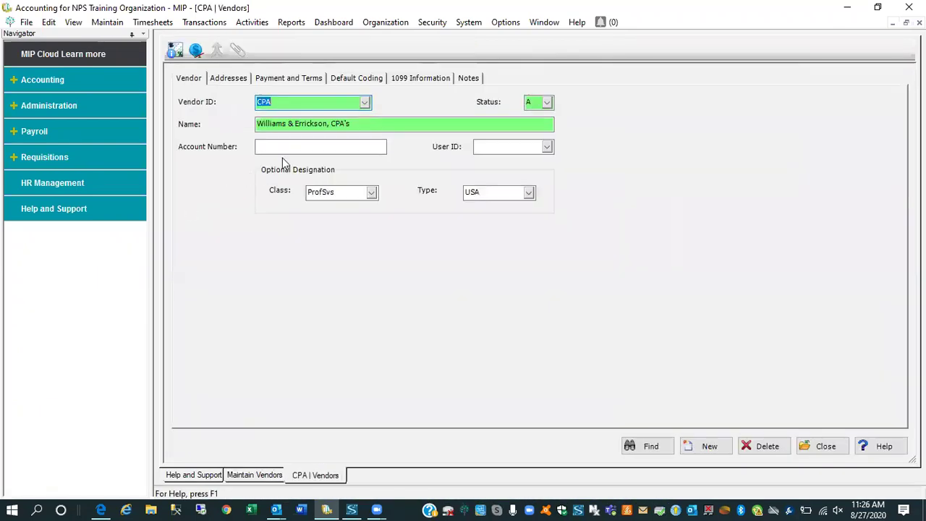
{"action": "left_click", "coordinate": [419, 78]}
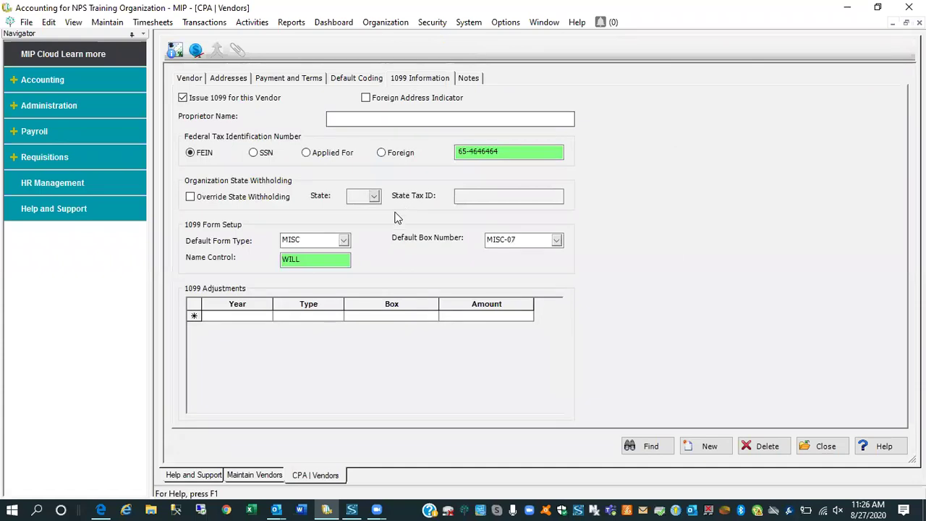
{"action": "left_click", "coordinate": [344, 241]}
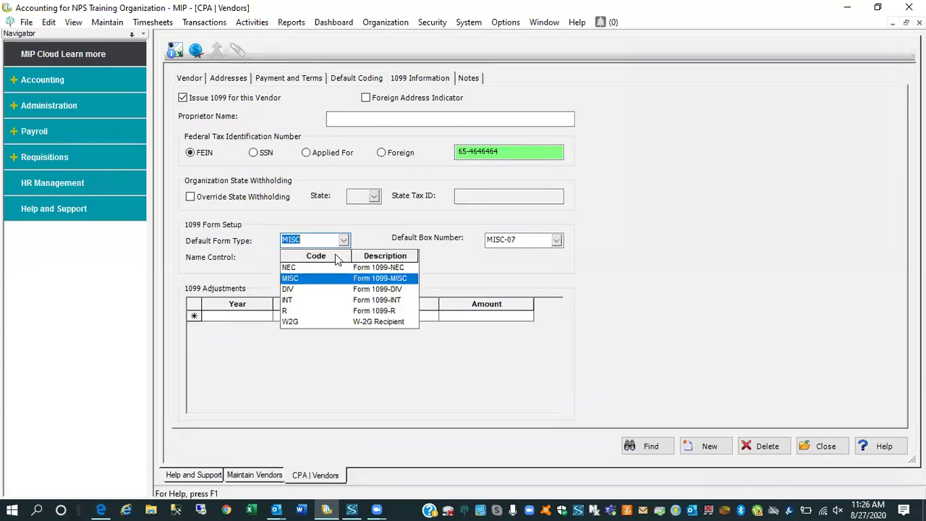
{"action": "left_click", "coordinate": [326, 271]}
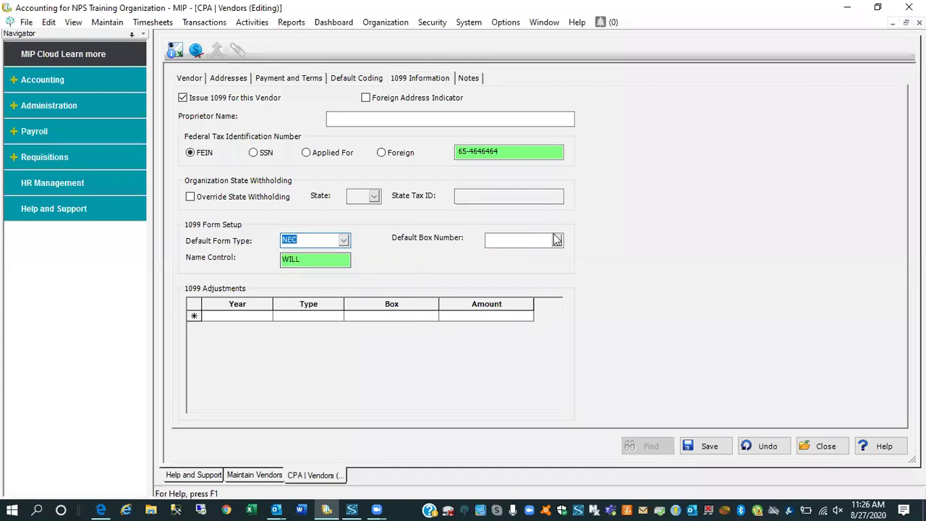
{"action": "left_click", "coordinate": [557, 240]}
{"action": "left_click", "coordinate": [519, 279]}
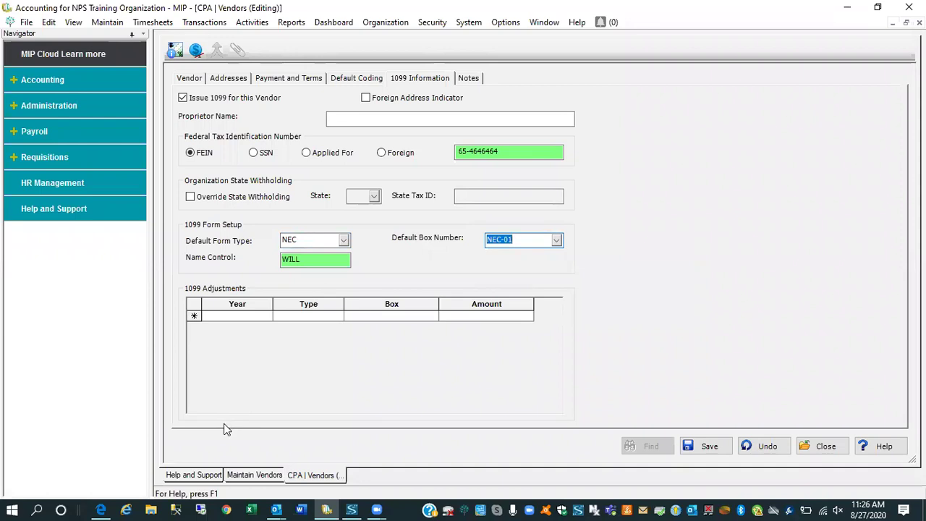
Add a 2020 MISC adjustment in box MISC-07 for -22,353.93, dismissing the deprecation warnings.
{"action": "left_click", "coordinate": [235, 319]}
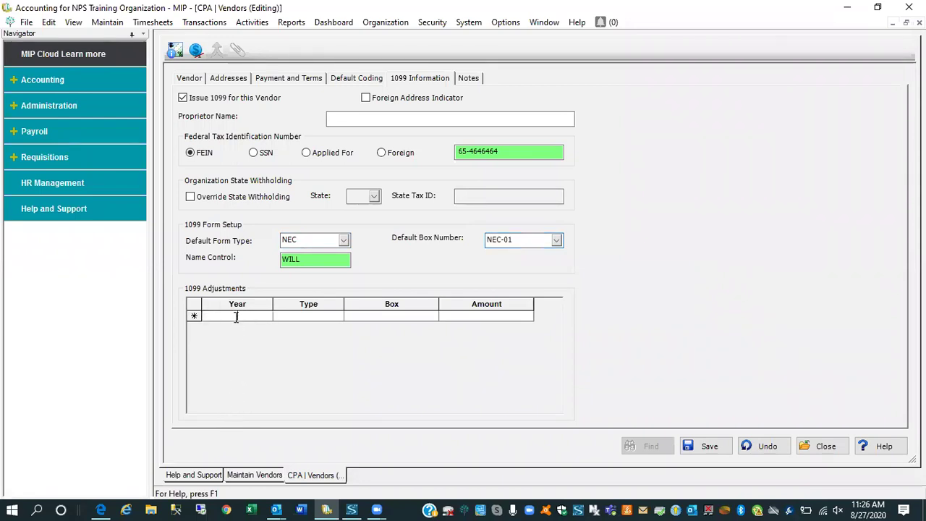
{"action": "type", "text": "2020"}
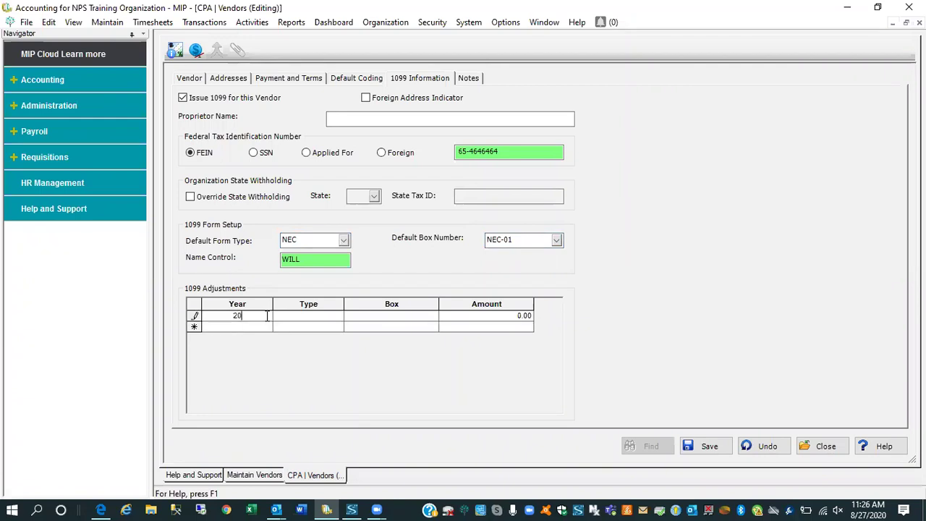
{"action": "left_click", "coordinate": [323, 318]}
{"action": "left_click", "coordinate": [337, 318]}
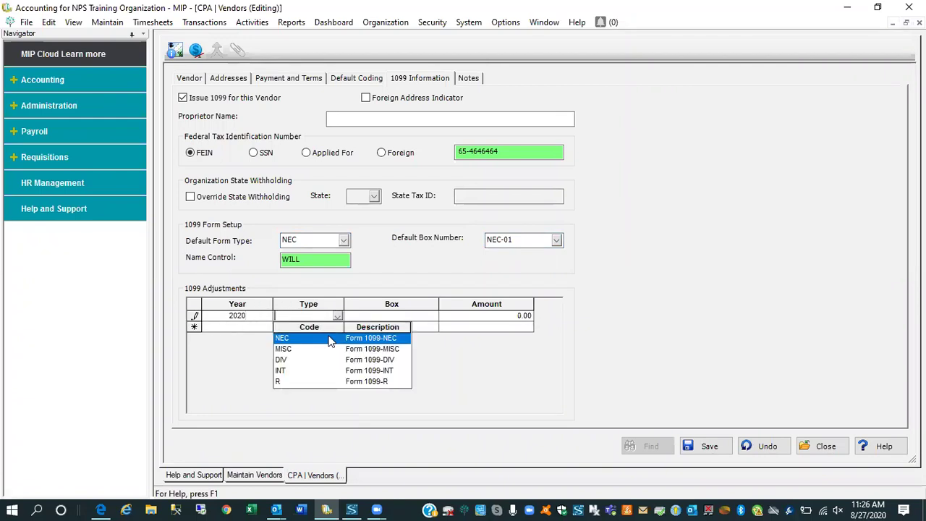
{"action": "left_click", "coordinate": [324, 349]}
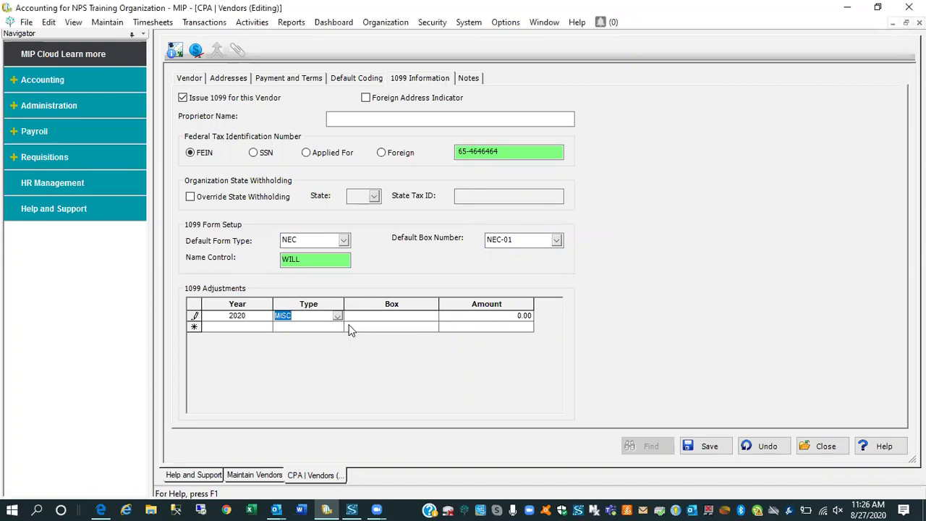
{"action": "left_click", "coordinate": [369, 319]}
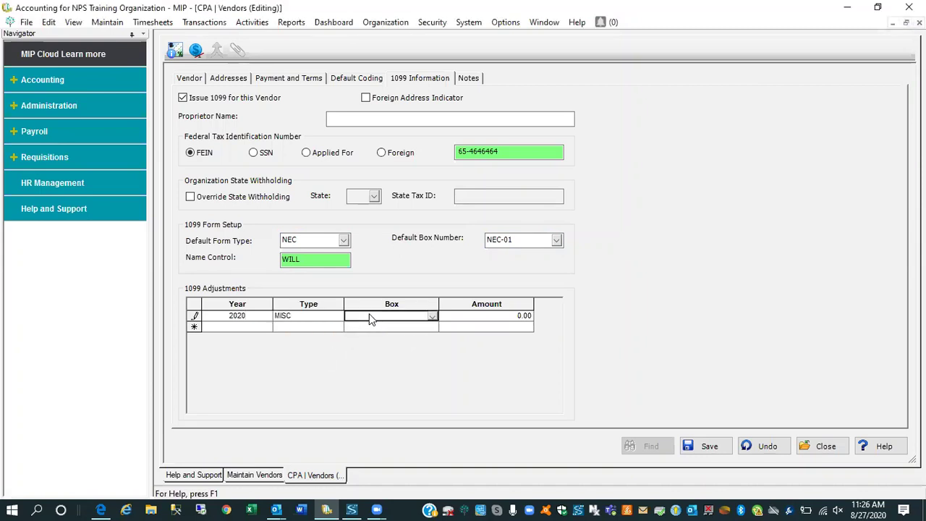
{"action": "left_click", "coordinate": [432, 317]}
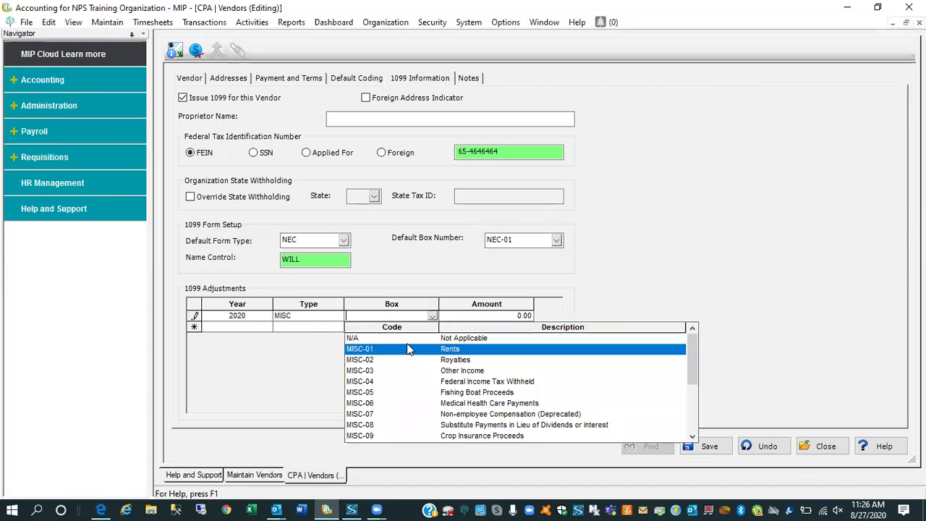
{"action": "left_click", "coordinate": [376, 414]}
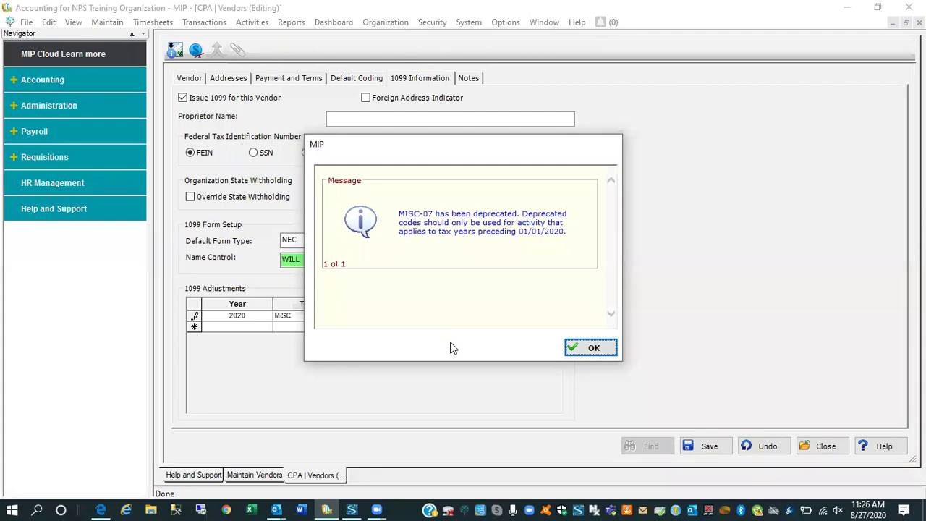
{"action": "left_click", "coordinate": [592, 348]}
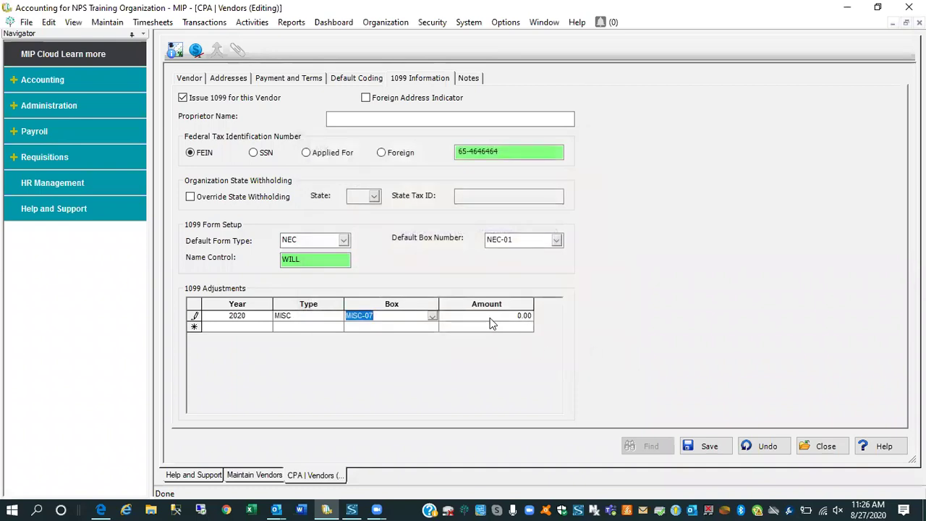
{"action": "left_click", "coordinate": [490, 318]}
{"action": "left_click", "coordinate": [591, 346]}
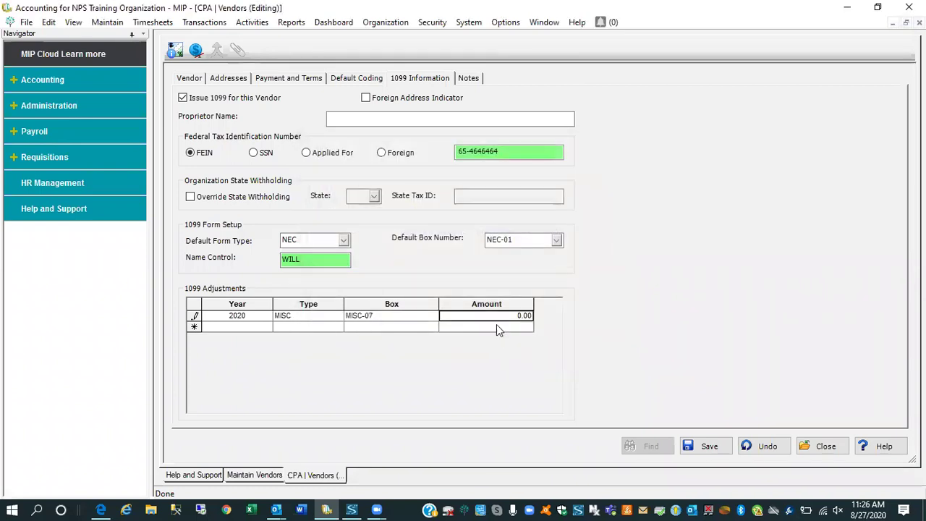
{"action": "left_click", "coordinate": [491, 317]}
{"action": "type", "text": "-"}
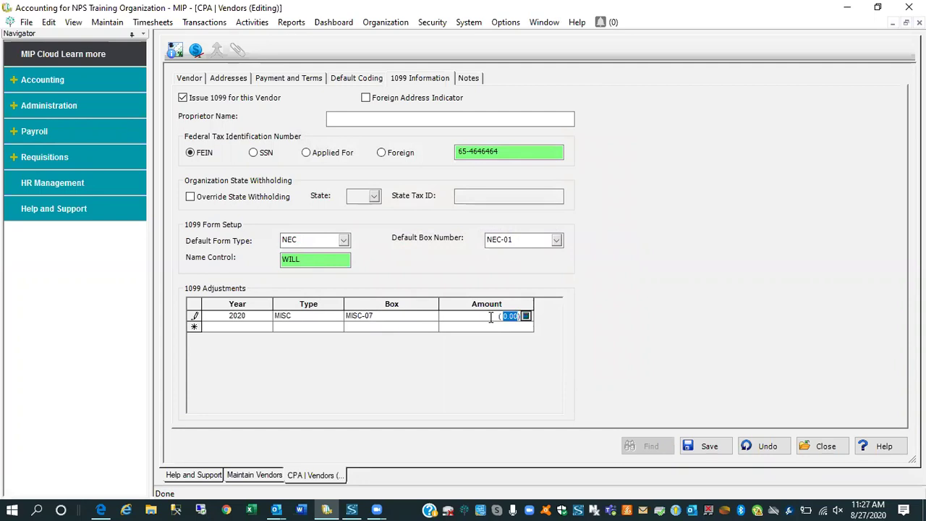
{"action": "type", "text": "22,"}
{"action": "type", "text": "353.93"}
Add a second 2020 NEC adjustment in box NEC-01 for 22,353.93.
{"action": "left_click", "coordinate": [245, 327]}
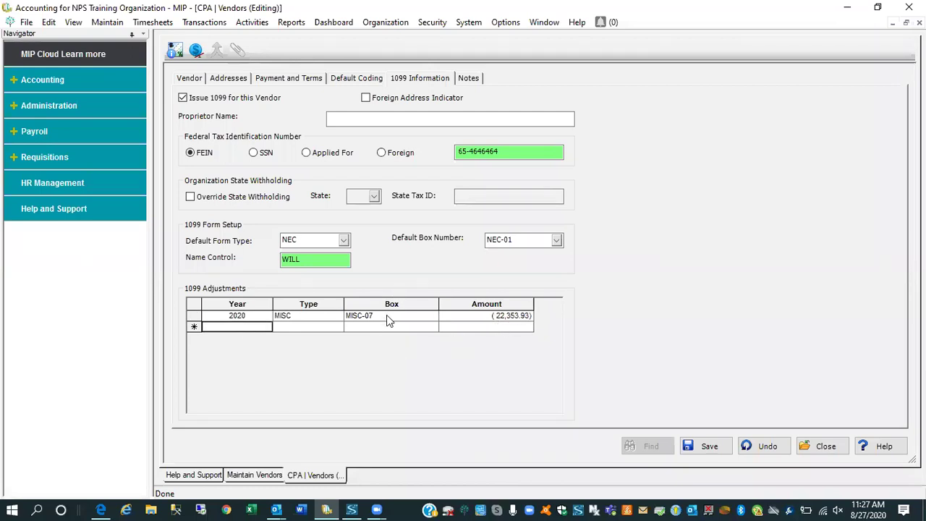
{"action": "type", "text": "2020"}
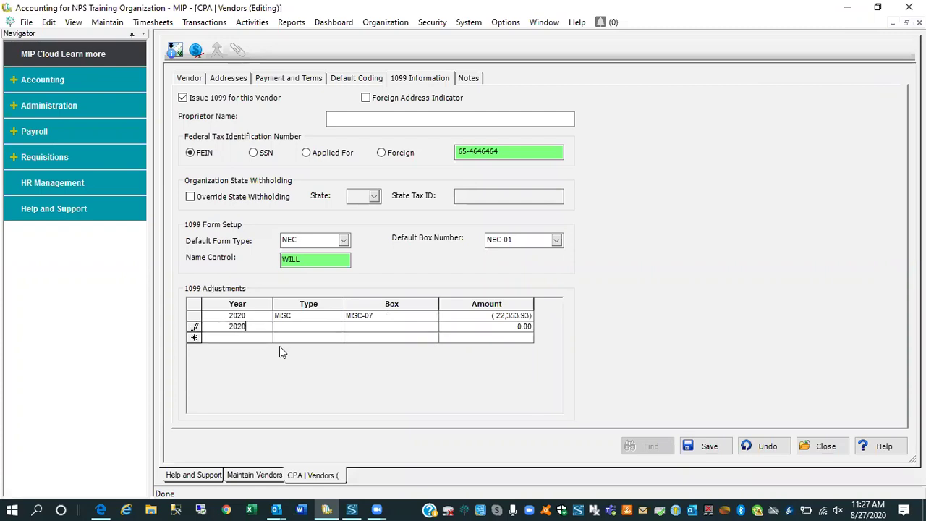
{"action": "left_click", "coordinate": [334, 327]}
{"action": "left_click", "coordinate": [337, 327]}
{"action": "left_click", "coordinate": [322, 354]}
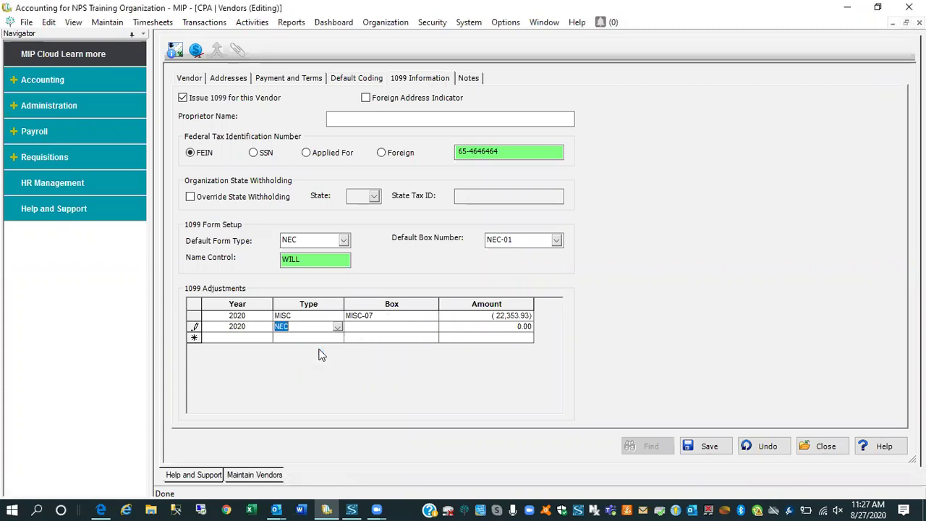
{"action": "left_click", "coordinate": [355, 327]}
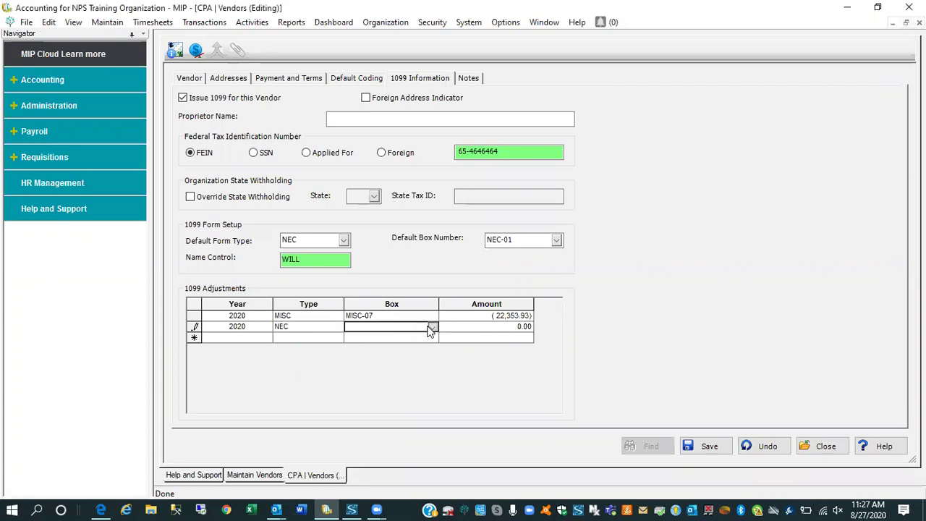
{"action": "left_click", "coordinate": [432, 327]}
{"action": "left_click", "coordinate": [387, 355]}
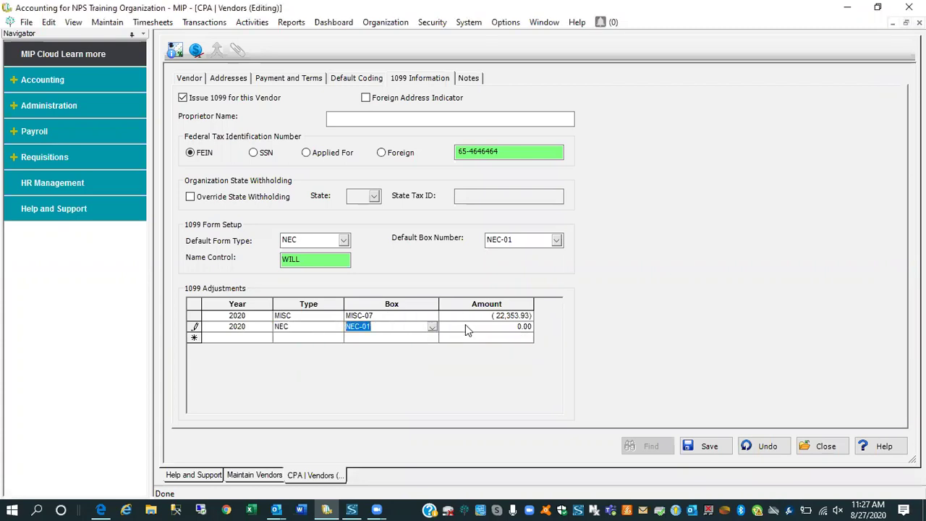
{"action": "left_click", "coordinate": [466, 327]}
{"action": "type", "text": "22,"}
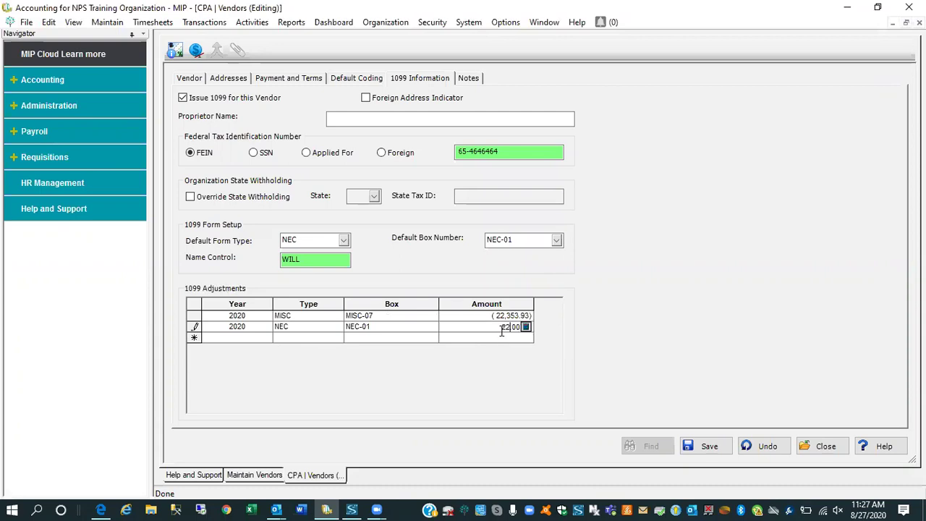
{"action": "type", "text": "353.93"}
{"action": "key", "text": "Tab"}
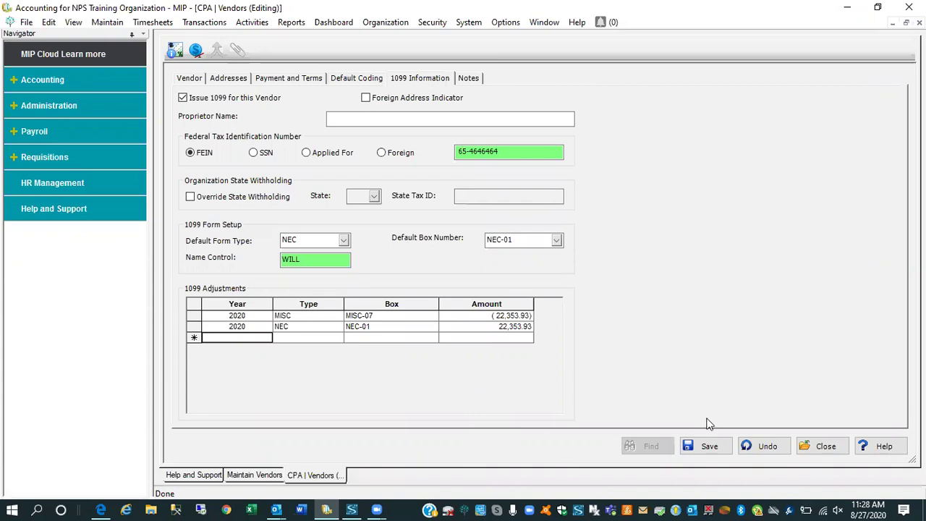
{"action": "left_click", "coordinate": [901, 392]}
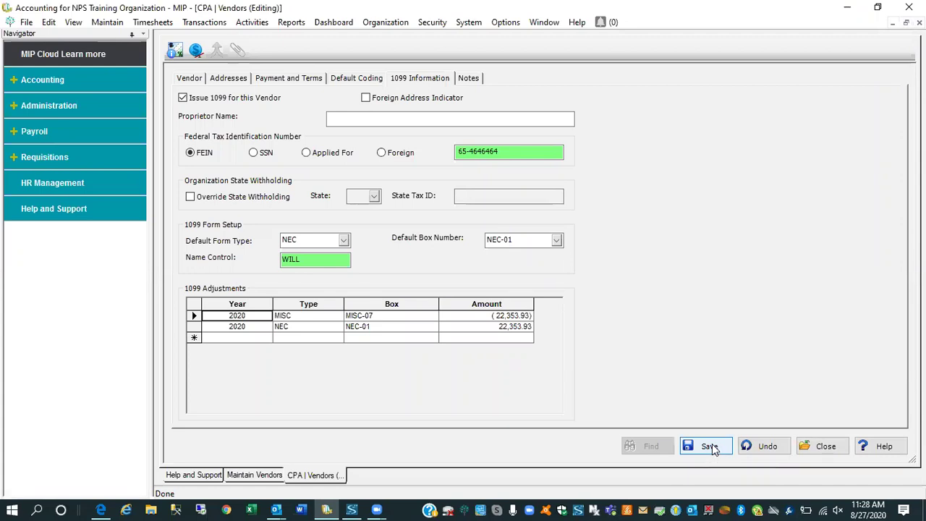
Save the CPA vendor's 1099 changes and close the vendor record, then browse Journals reports.
{"action": "left_click", "coordinate": [712, 448]}
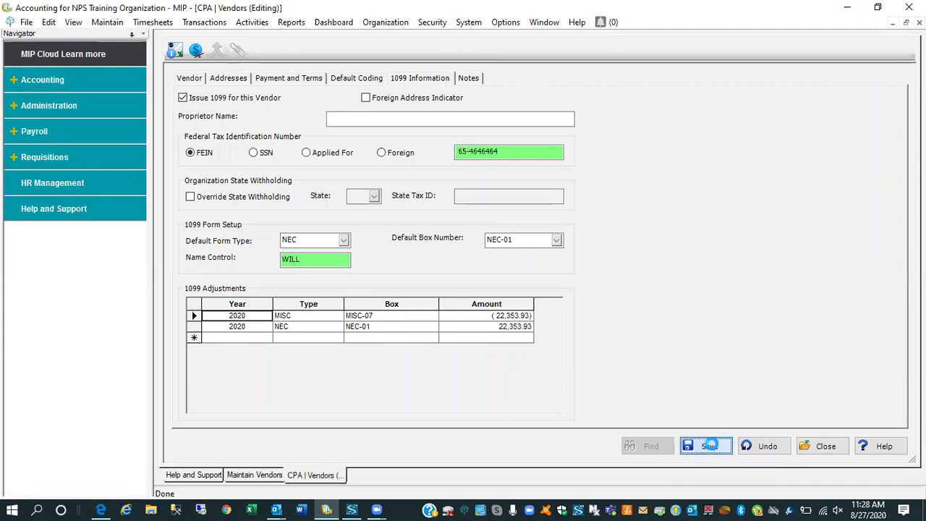
{"action": "left_click", "coordinate": [811, 443]}
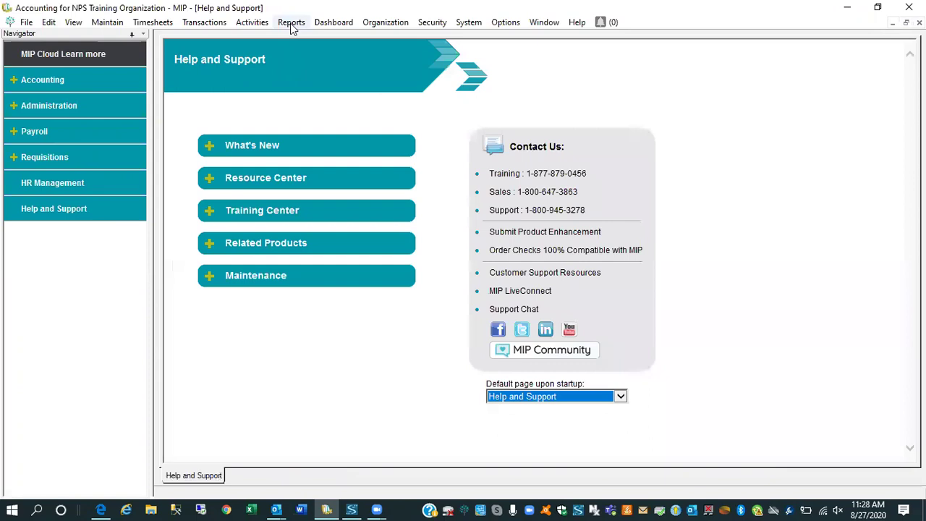
{"action": "left_click", "coordinate": [292, 23]}
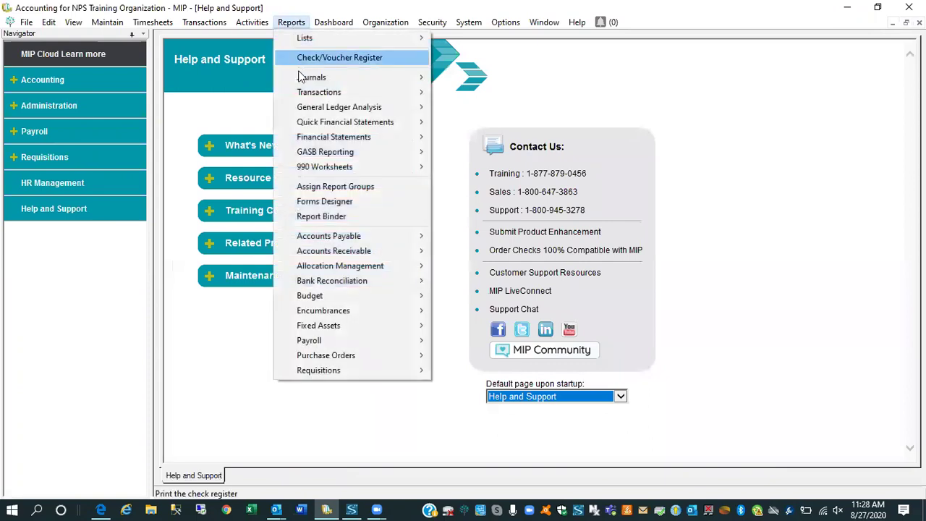
{"action": "mouse_move", "coordinate": [341, 79]}
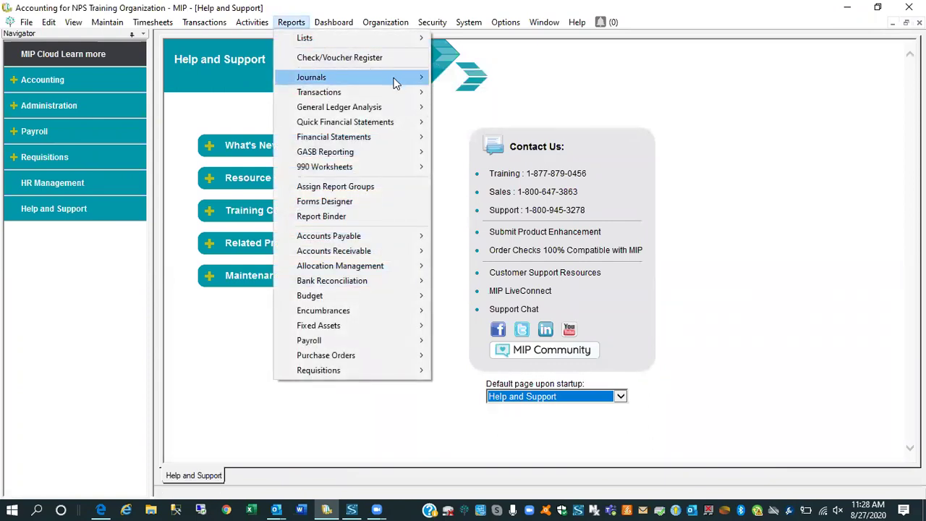
Load the saved Cash Journal 1099 MISC Totals report, check its filters, and print to screen.
{"action": "left_click", "coordinate": [442, 76]}
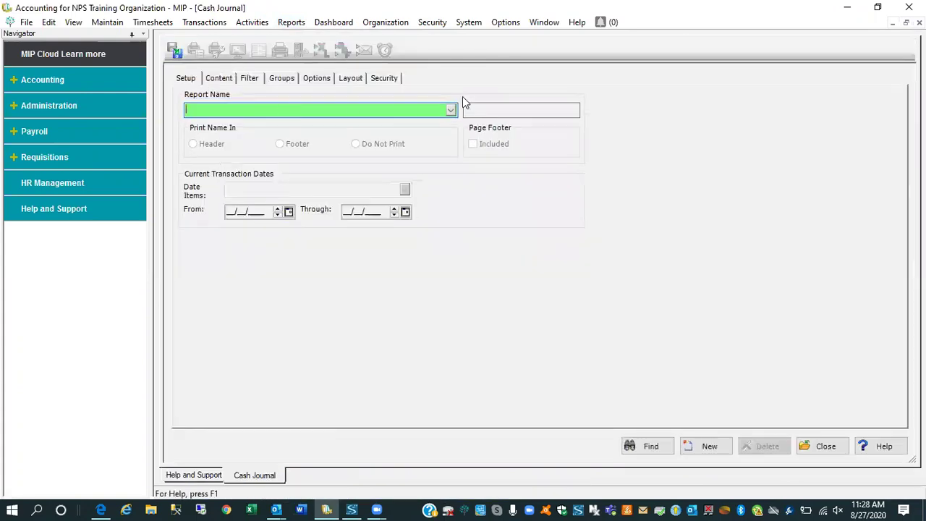
{"action": "left_click", "coordinate": [451, 110]}
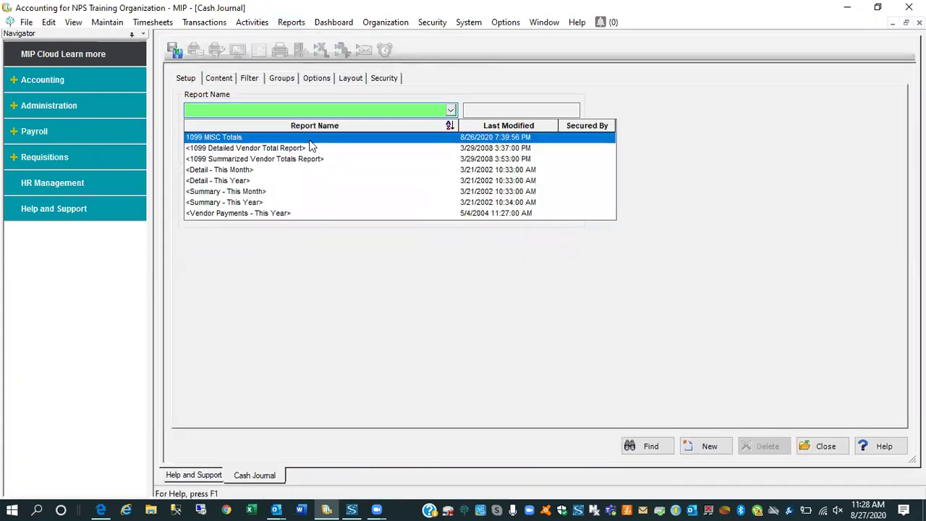
{"action": "left_click", "coordinate": [311, 139]}
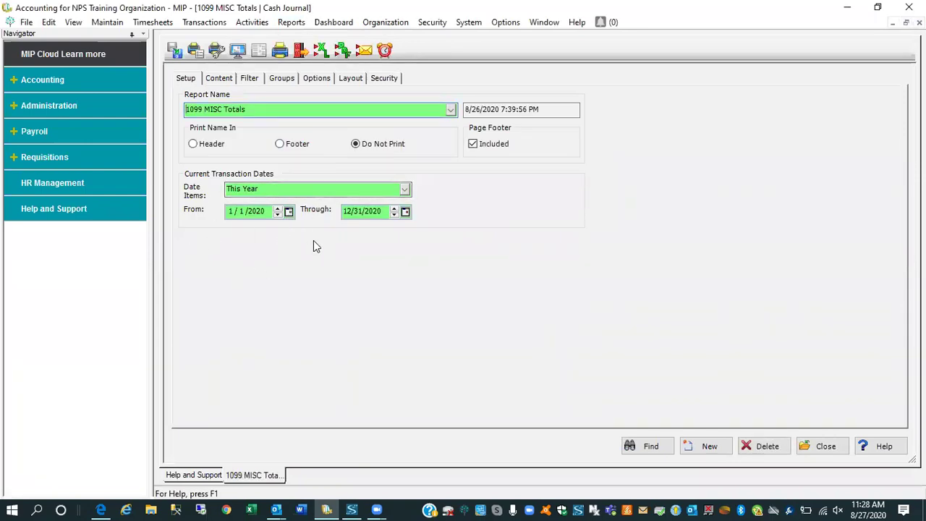
{"action": "left_click", "coordinate": [253, 80]}
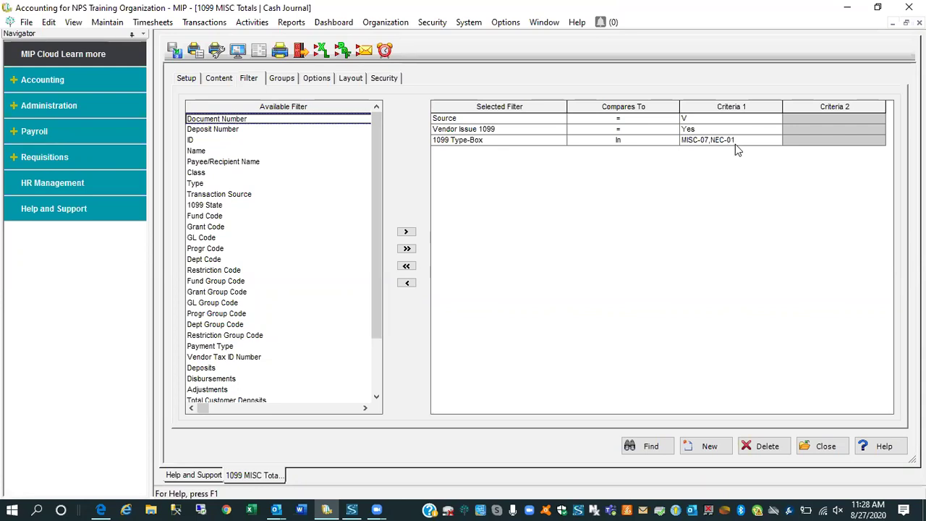
{"action": "left_click", "coordinate": [239, 50]}
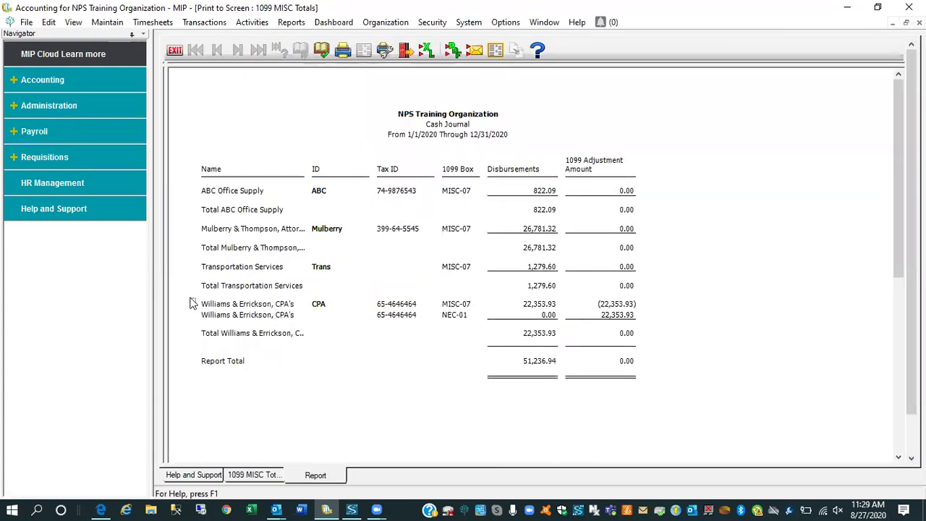
Highlight the CPA vendor's MISC-07 and NEC-01 adjustment rows in the preview, then clear the highlight.
{"action": "left_click_drag", "start_coordinate": [190, 301], "coordinate": [419, 317]}
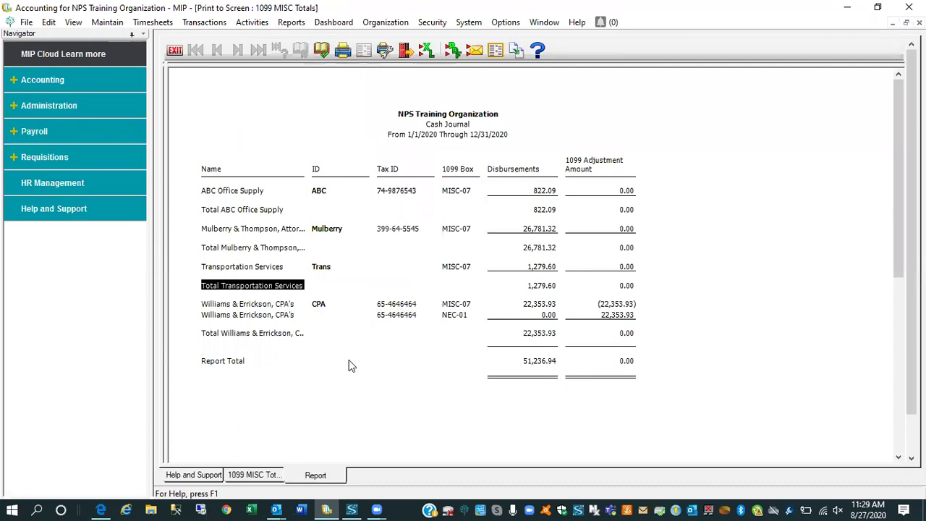
{"action": "left_click", "coordinate": [346, 358]}
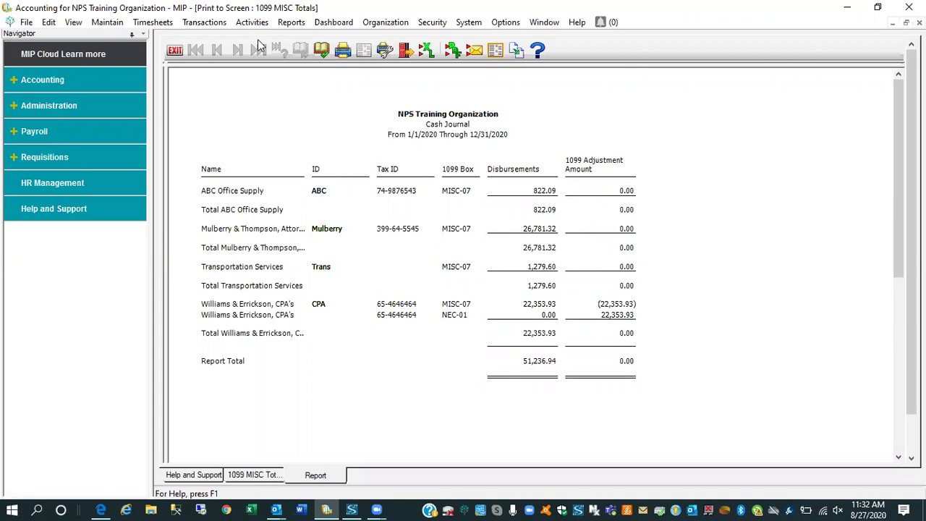
{"action": "key", "text": "alt+o"}
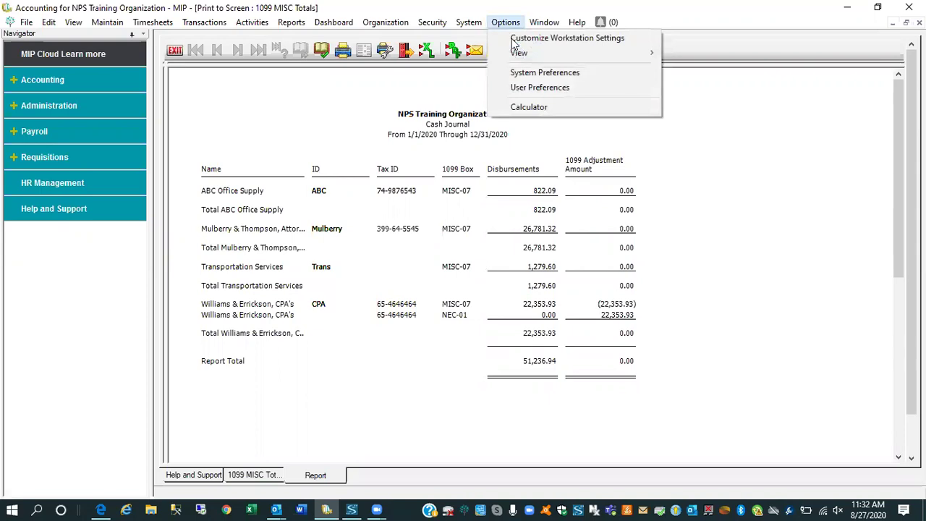
{"action": "left_click", "coordinate": [528, 74]}
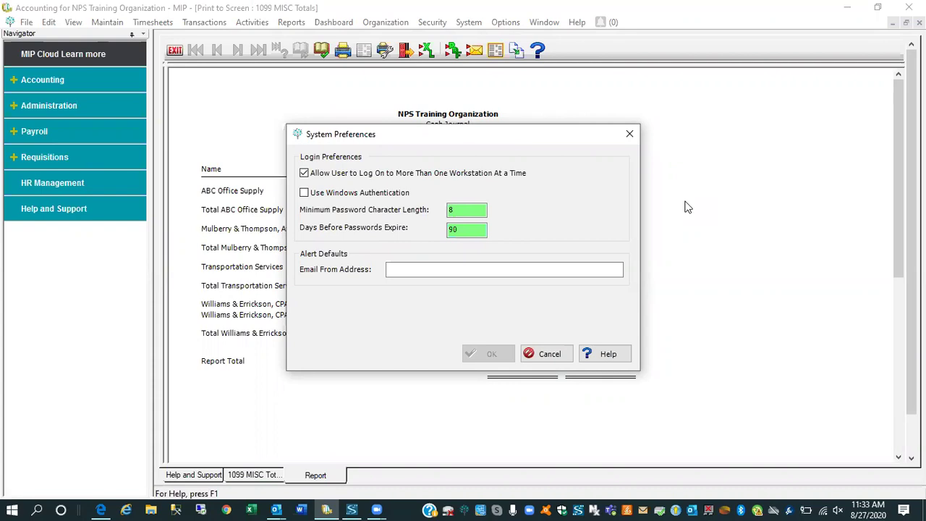
{"action": "left_click", "coordinate": [546, 354]}
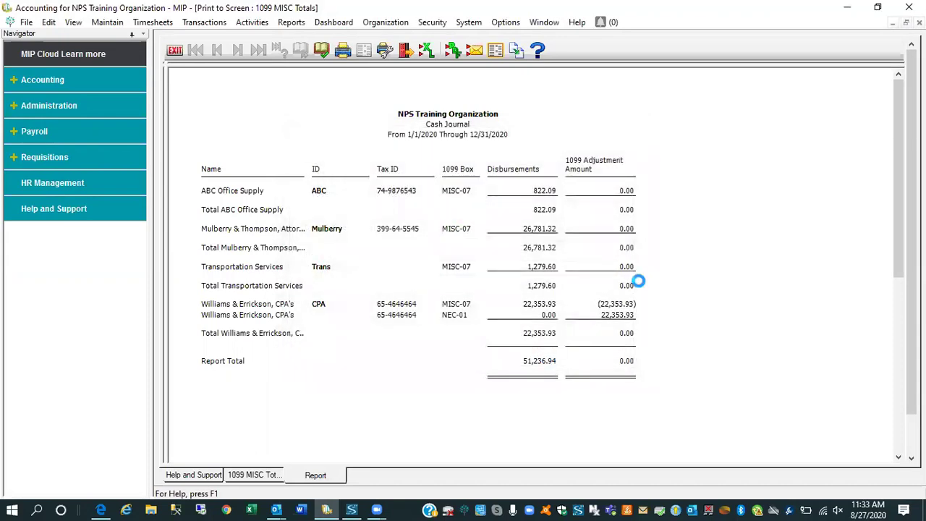